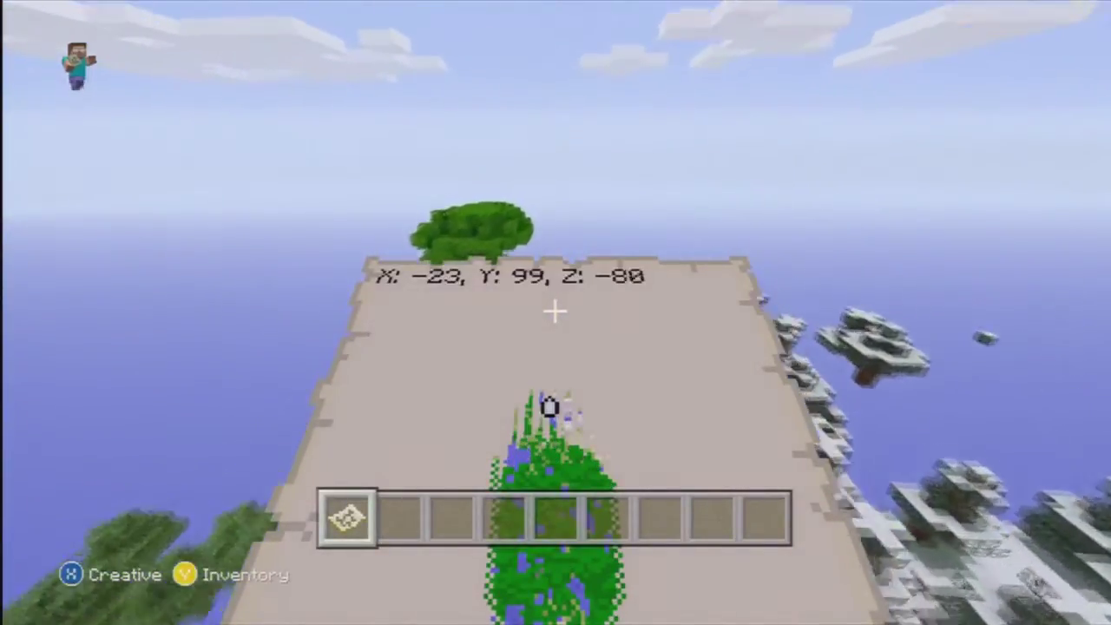
# Fly across the world with the map in hand until reaching coordinates X 0, Z 0
pyautogui.press('w')
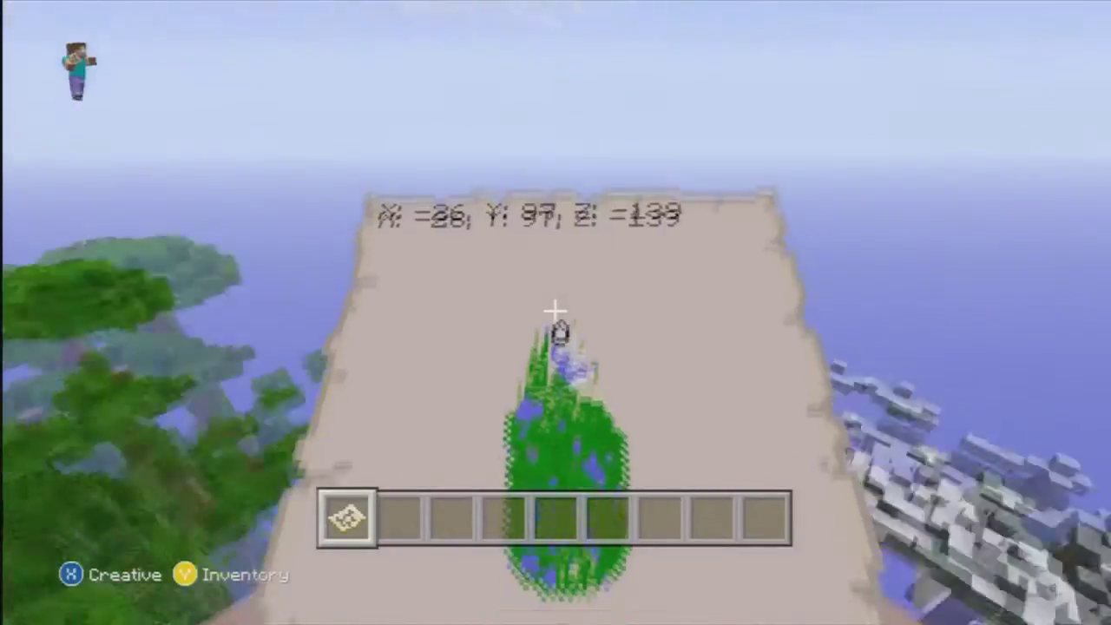
pyautogui.press('w')
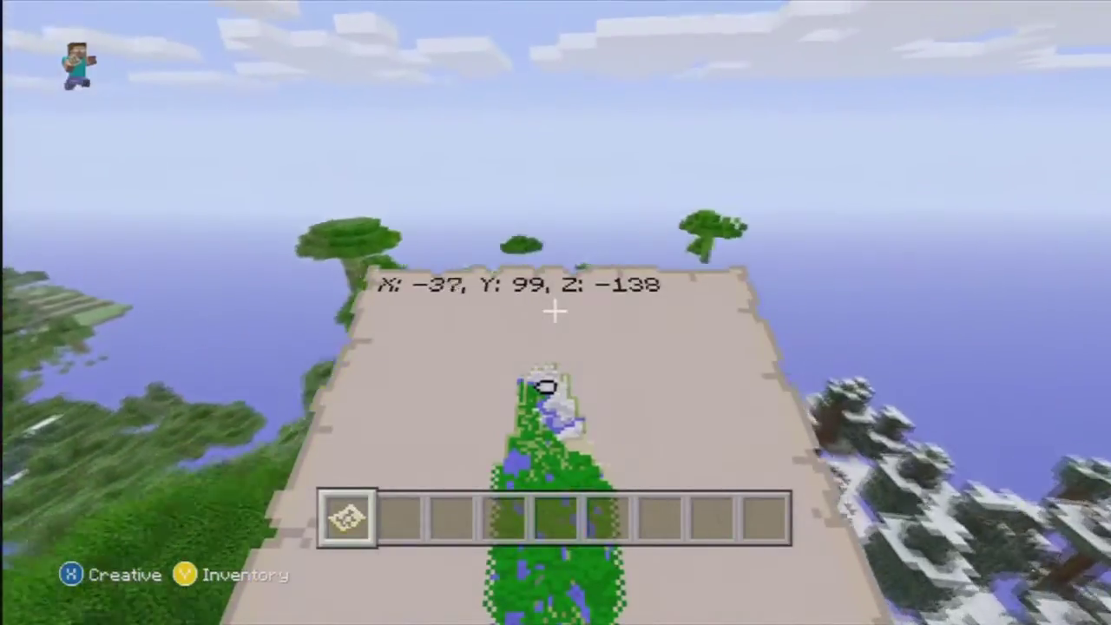
pyautogui.press('w')
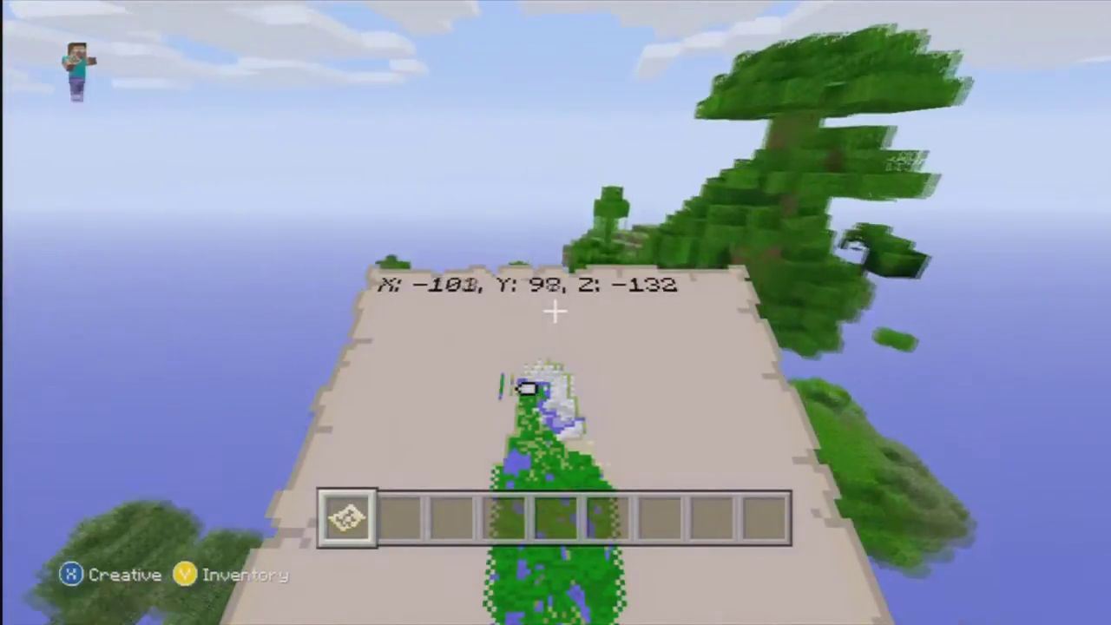
pyautogui.press('w')
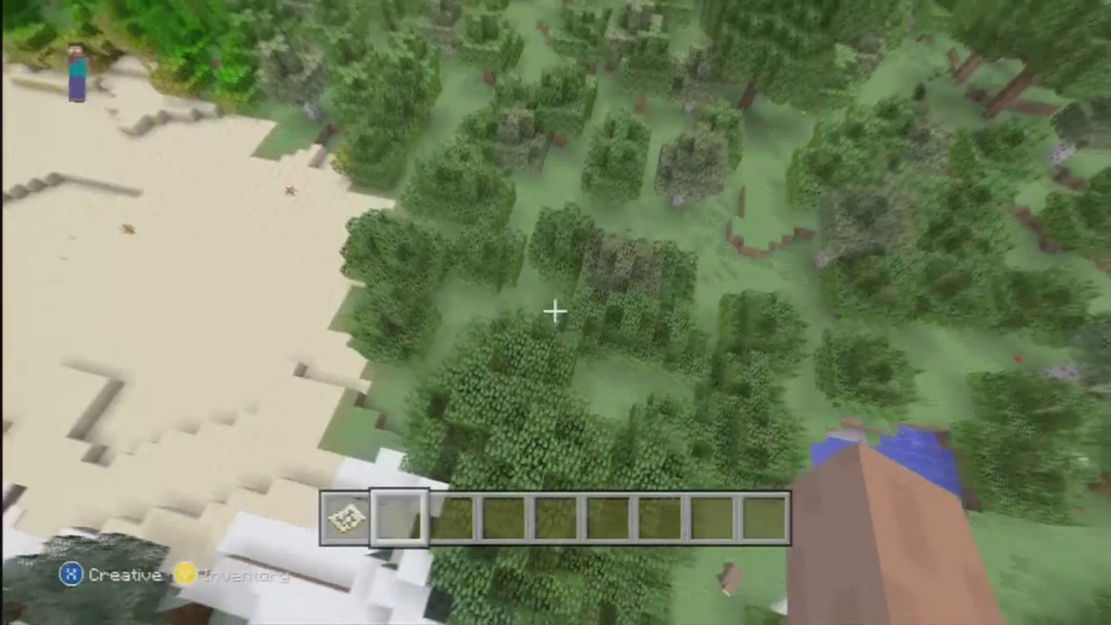
pyautogui.press('w')
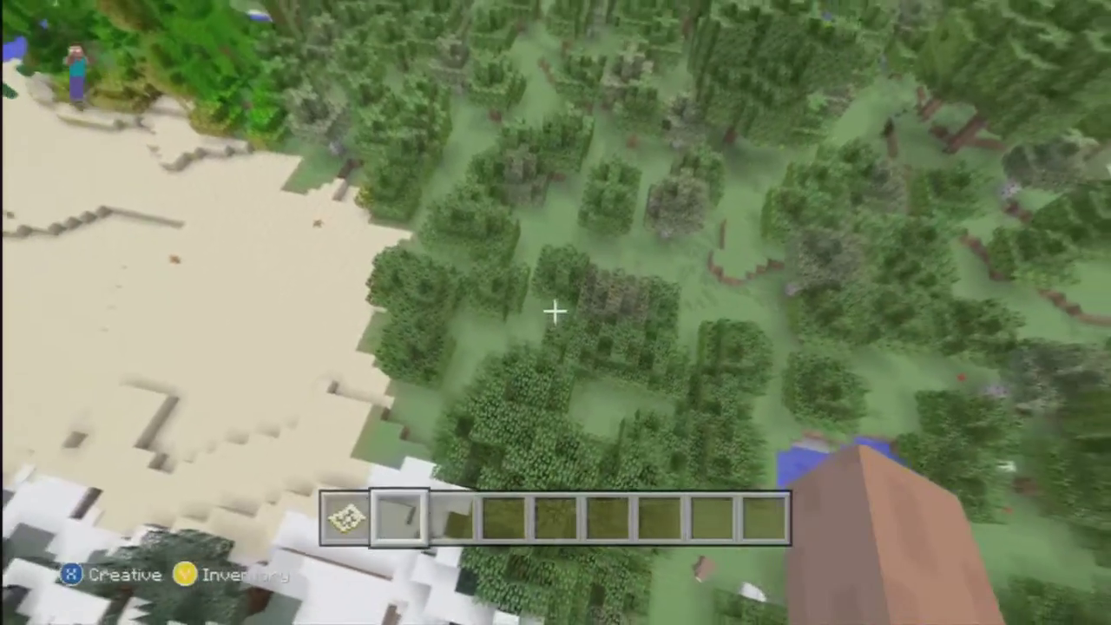
pyautogui.press('space')
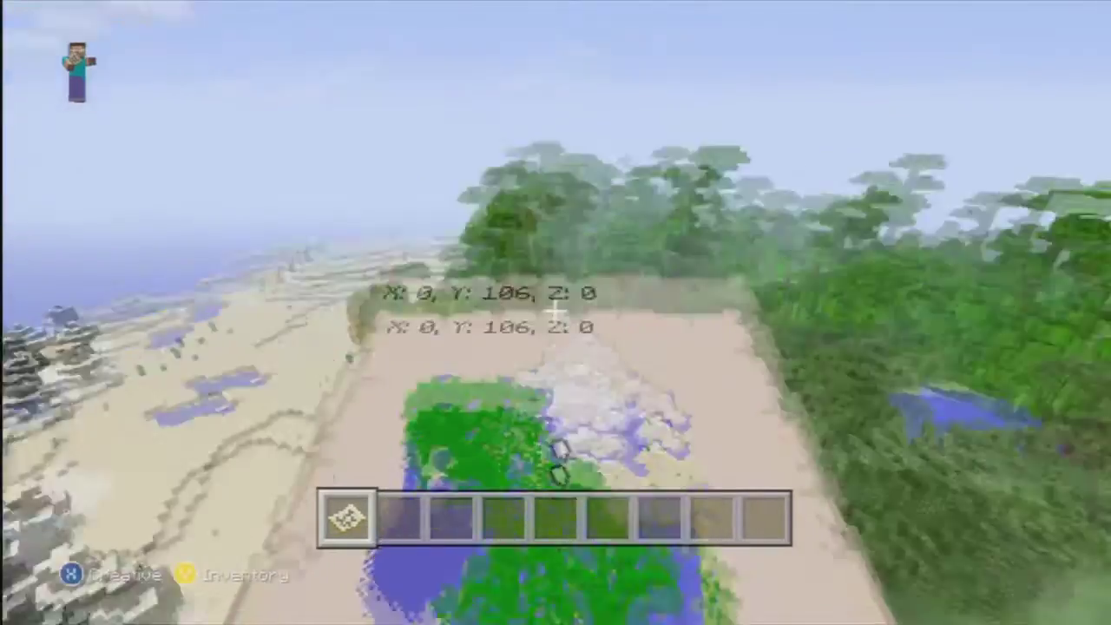
pyautogui.moveTo(555, 312)
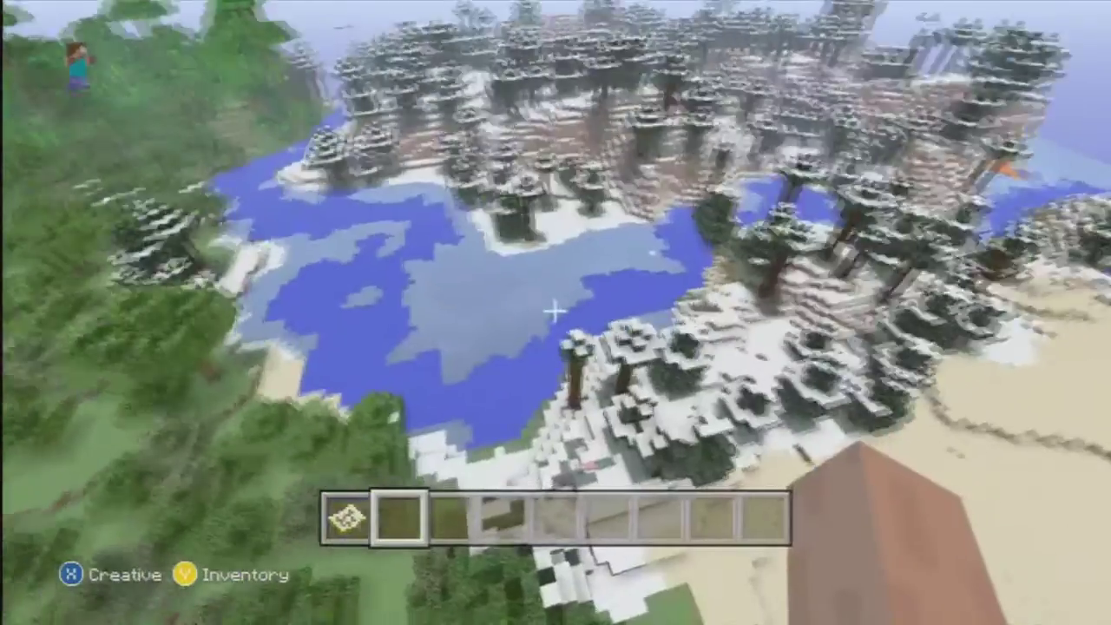
# Take stone bricks from the Building Blocks into the second quick-select slot
pyautogui.press('x')
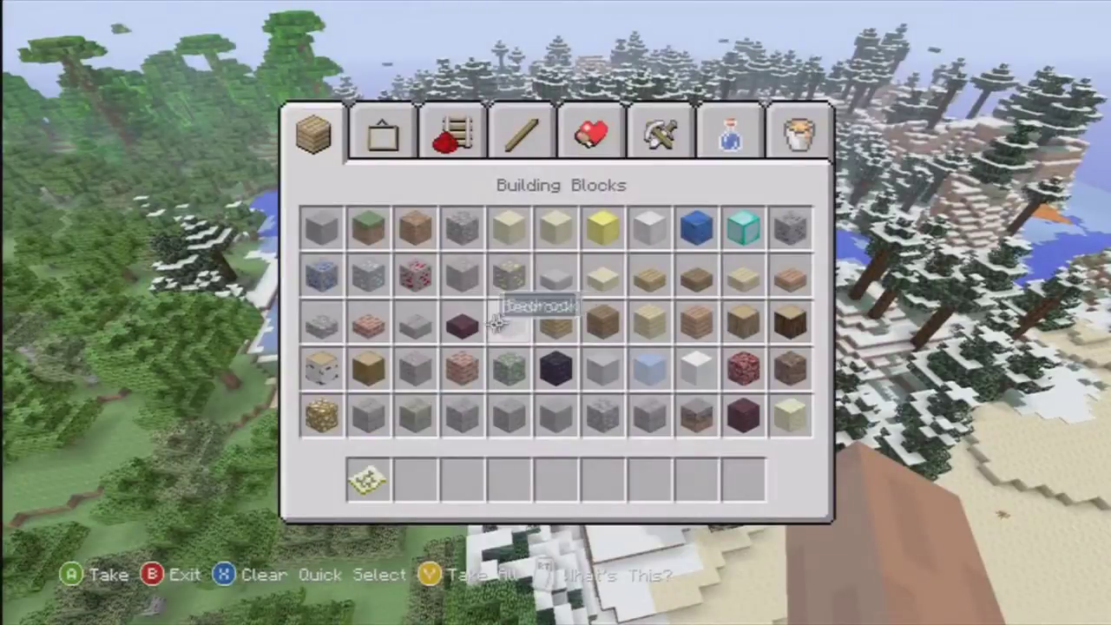
pyautogui.click(369, 417)
pyautogui.press('pagedown')
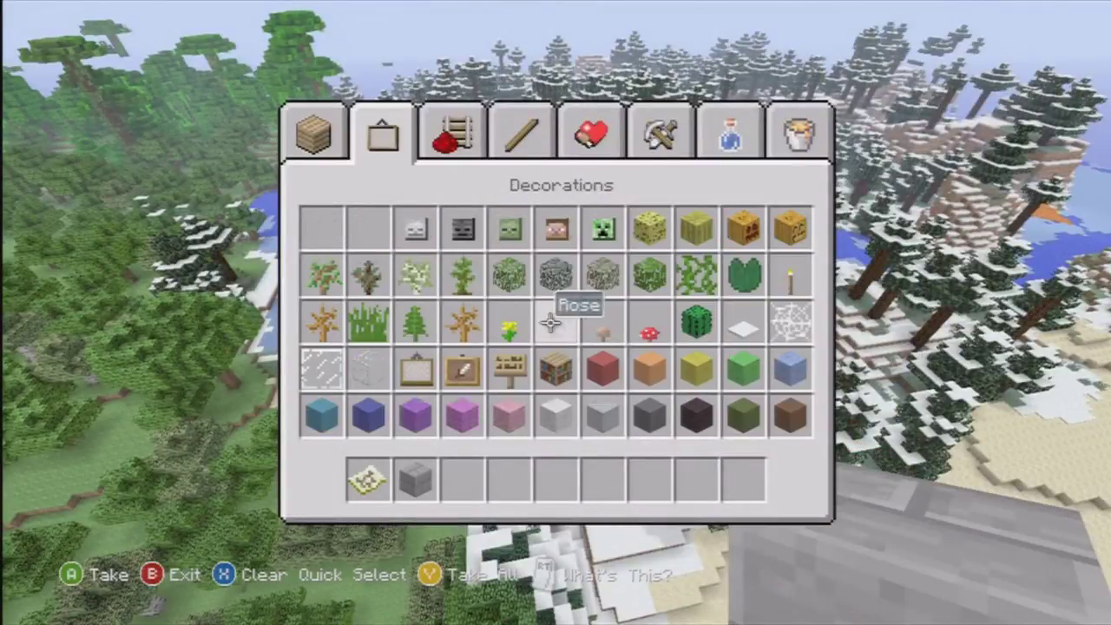
pyautogui.press('pagedown')
pyautogui.press('pagedown')
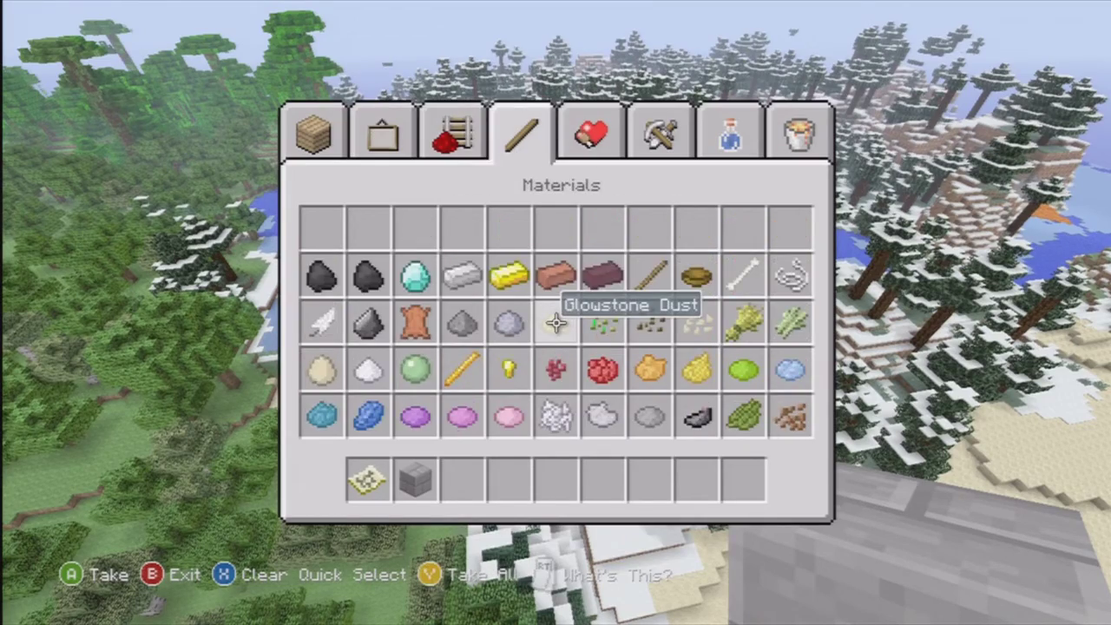
pyautogui.press('Escape')
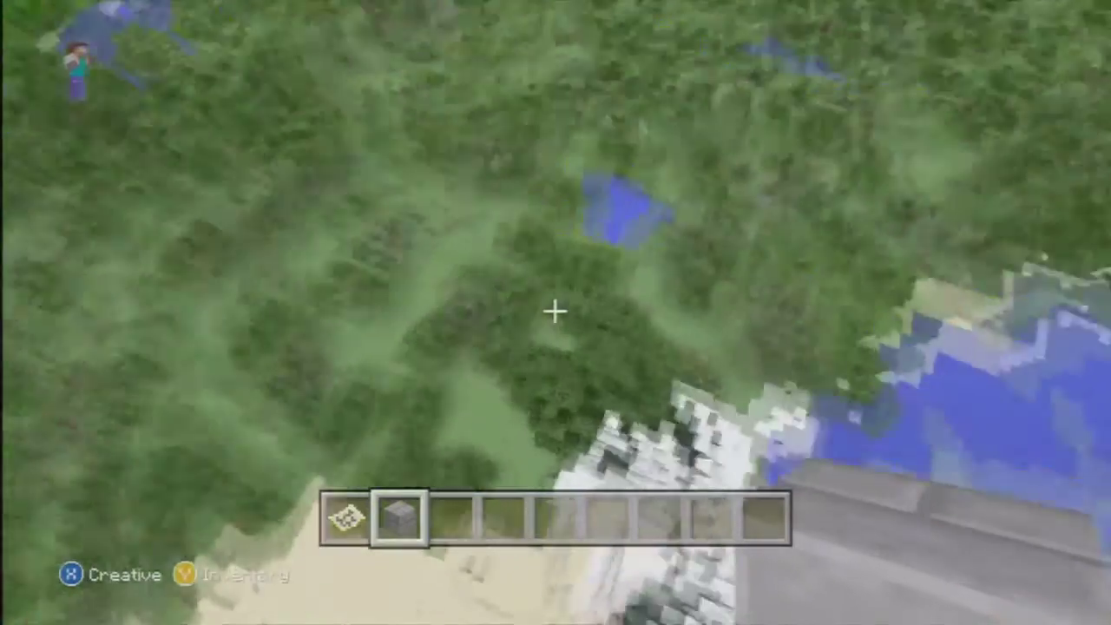
# Use the map's coordinates to descend to X 0, Y 88, Z 0, and hold the stone bricks again
pyautogui.press('1')
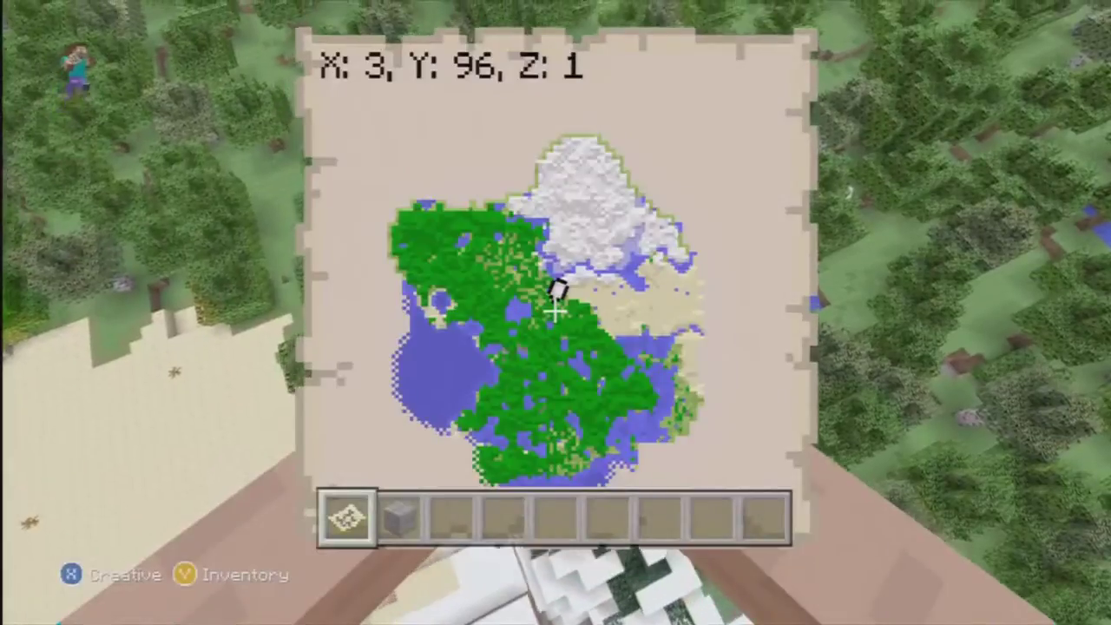
pyautogui.press('shift')
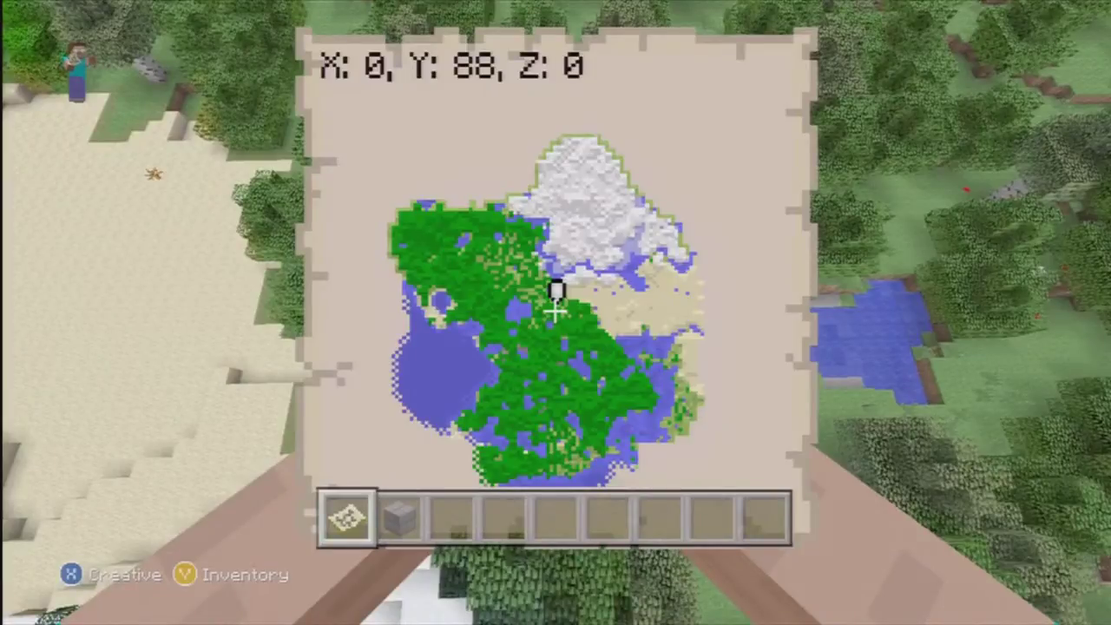
pyautogui.scroll(-1, 555, 312)
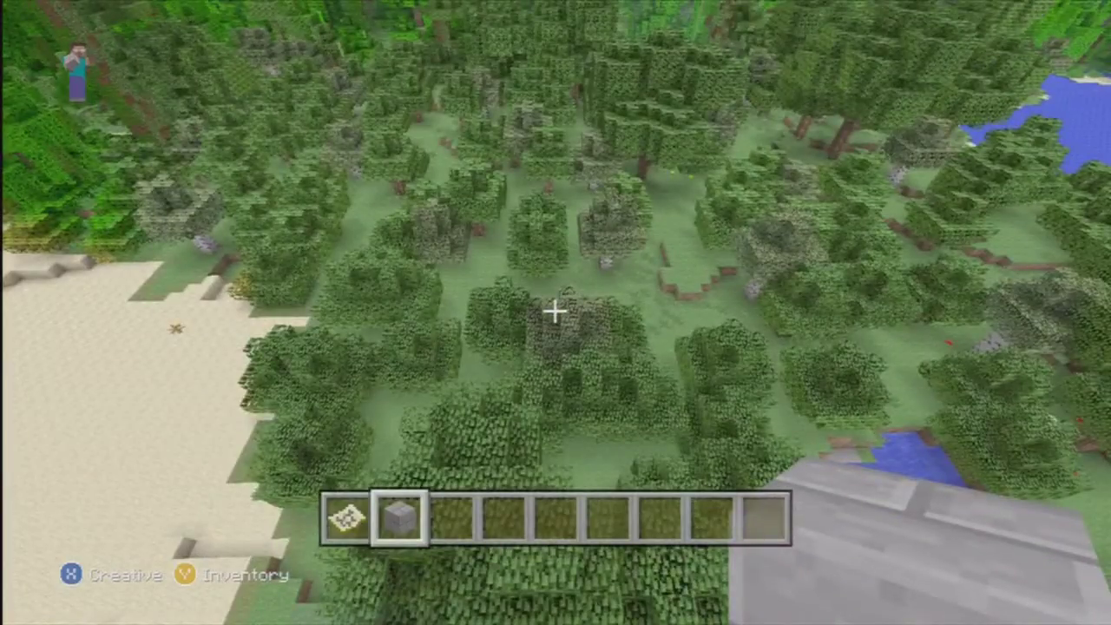
pyautogui.scroll(1, 556, 313)
pyautogui.scroll(-1, 556, 313)
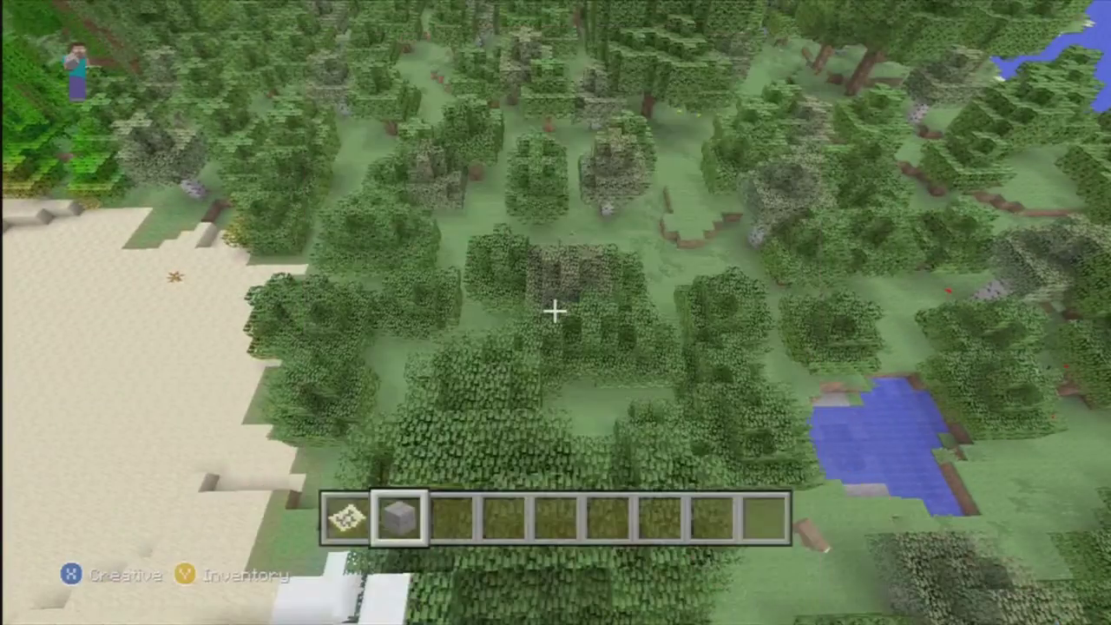
# Pause the game and save the current world
pyautogui.press('Escape')
pyautogui.press('Up')
pyautogui.press('Up')
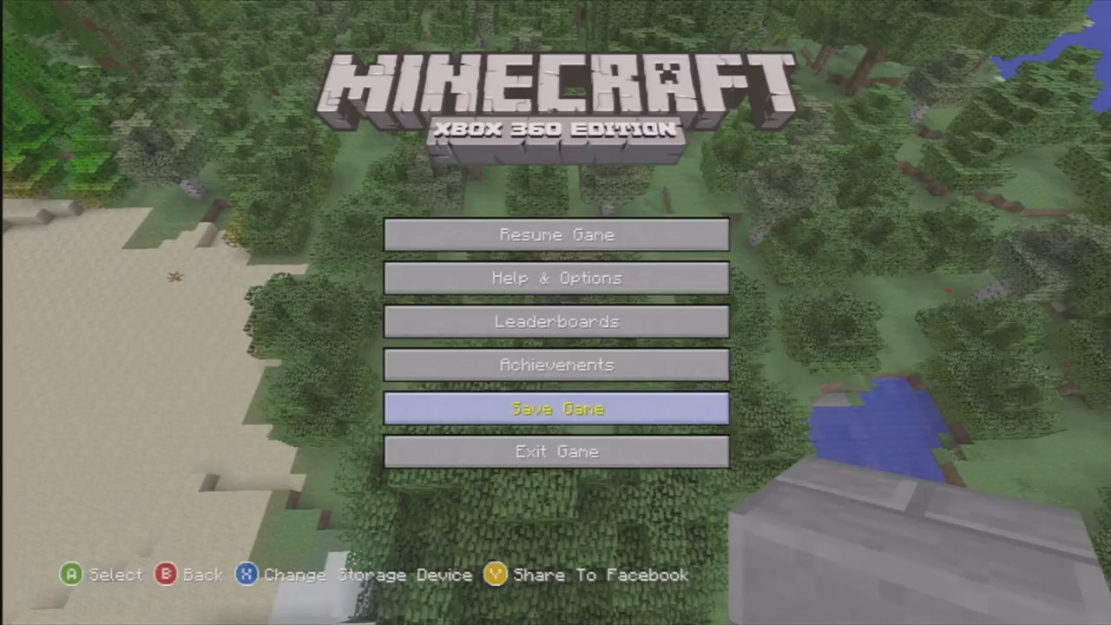
pyautogui.press('Escape')
pyautogui.press('Escape')
pyautogui.press('Down')
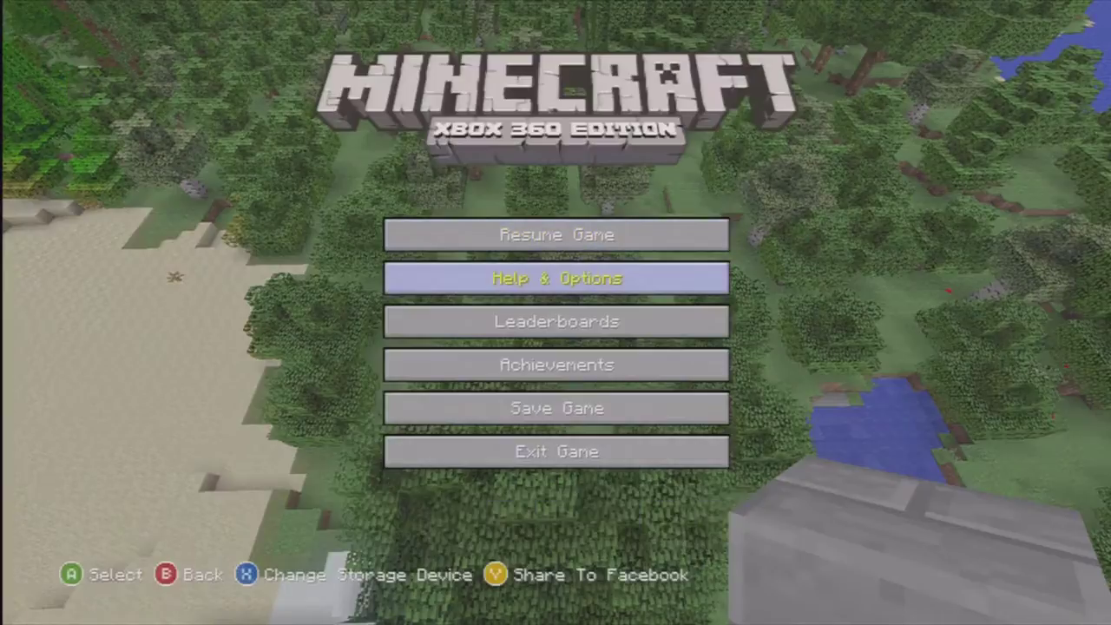
pyautogui.press('Down')
pyautogui.press('Down')
pyautogui.press('Down')
pyautogui.press('Return')
pyautogui.press('Return')
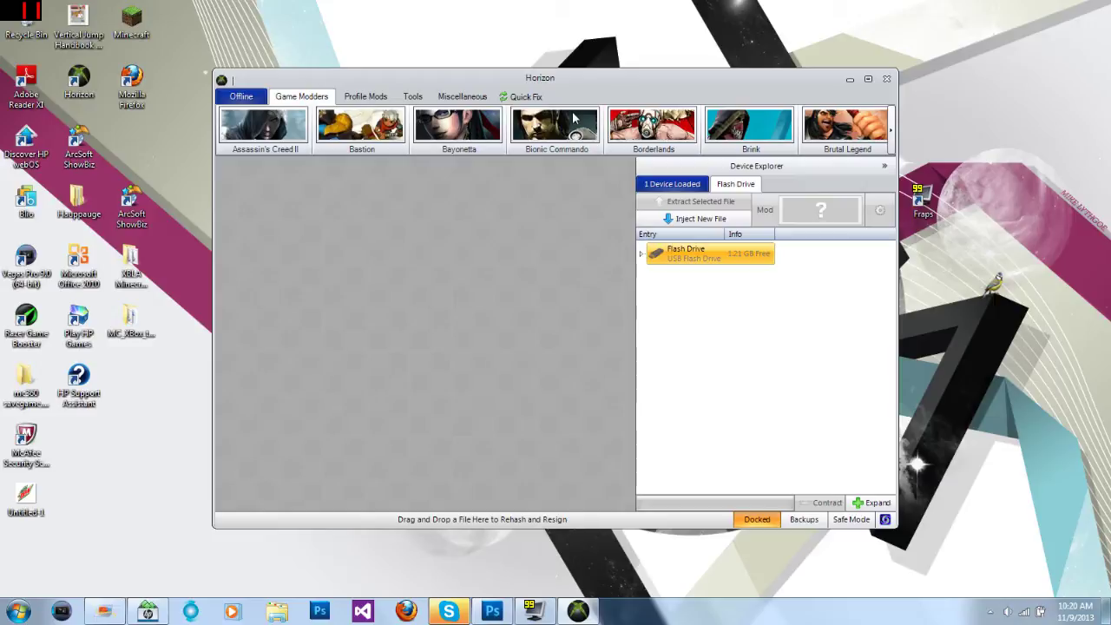
# In Horizon, browse the flash drive's Minecraft games and open the New World saved game created 11/9/2013
pyautogui.click(642, 254)
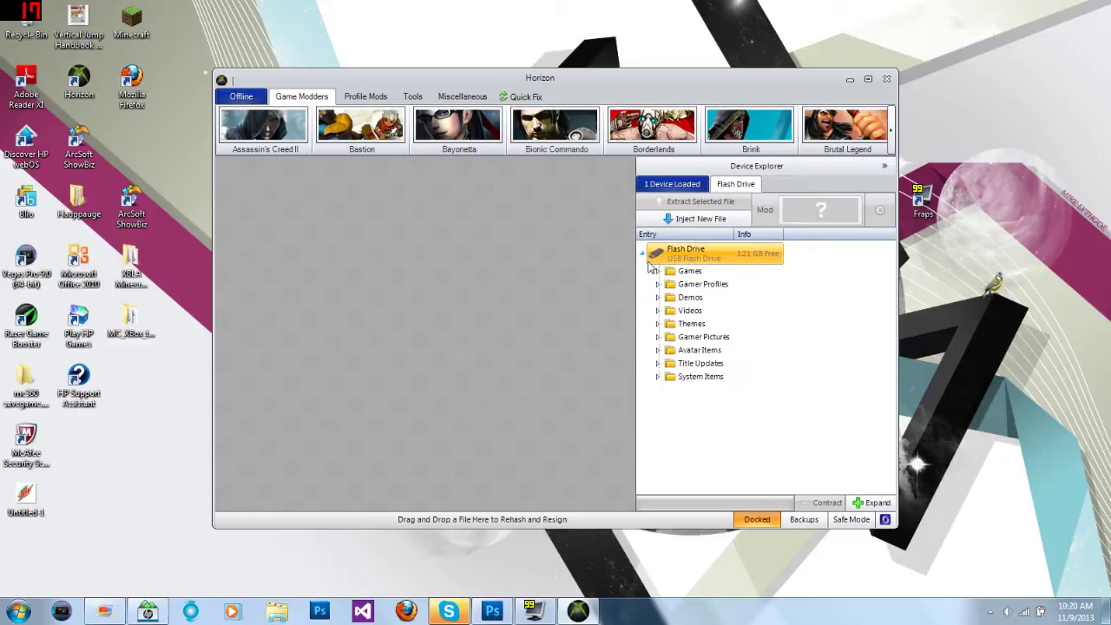
pyautogui.click(659, 271)
pyautogui.doubleClick(684, 284)
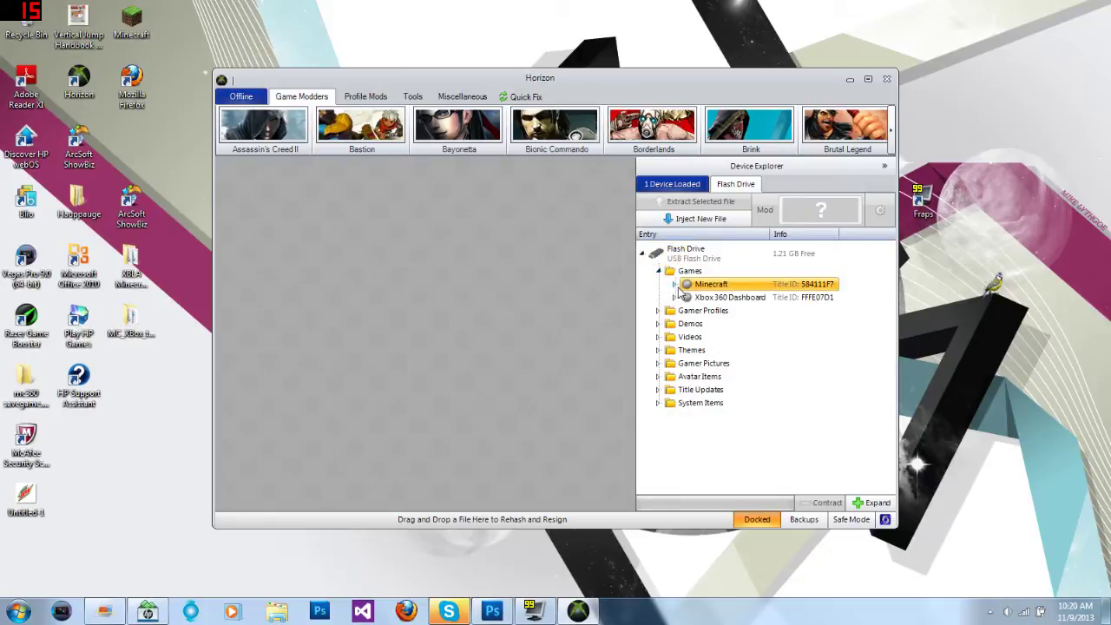
pyautogui.scroll(-3, 706, 354)
pyautogui.scroll(-3, 706, 354)
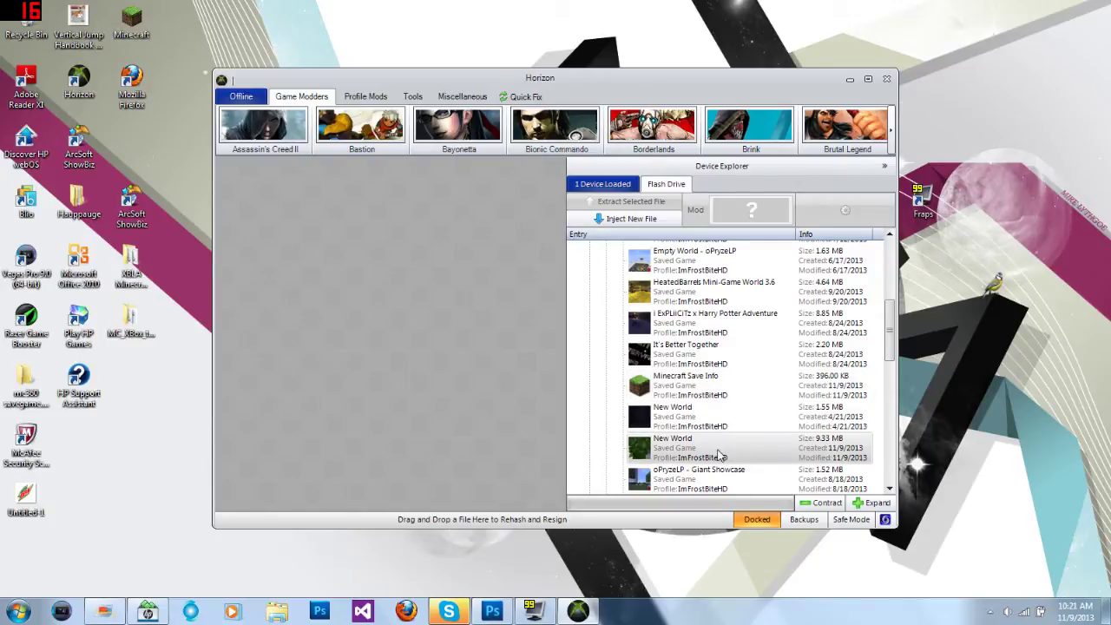
pyautogui.moveTo(719, 455); pyautogui.dragTo(504, 438)
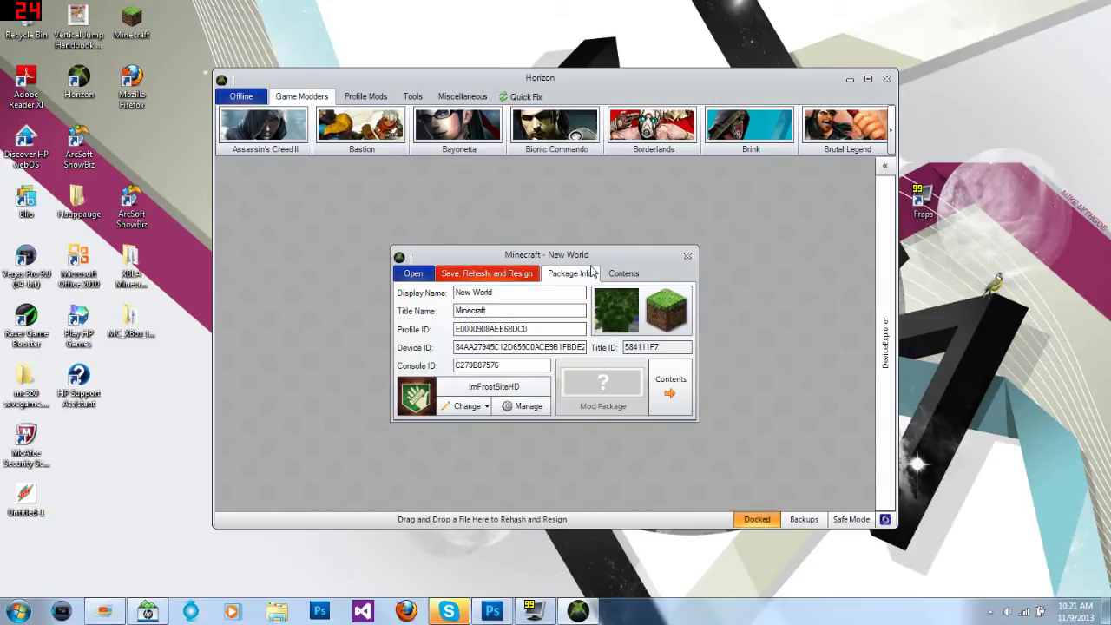
# Extract the savegame file from the New World package contents into the mc360 savegame.dat folder
pyautogui.click(612, 275)
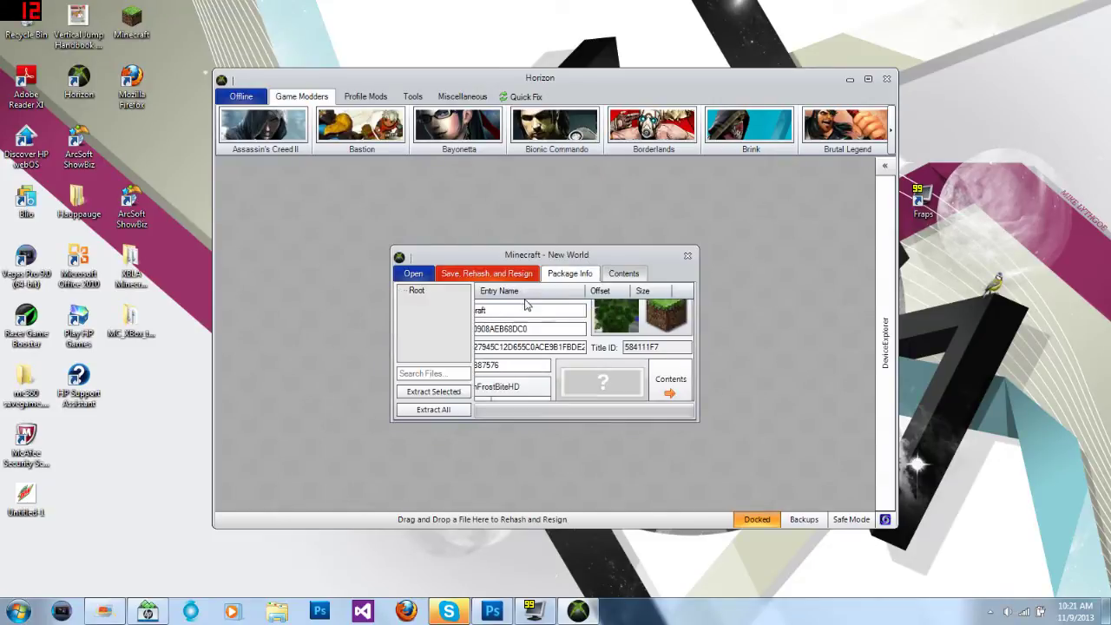
pyautogui.click(518, 307)
pyautogui.rightClick(519, 306)
pyautogui.click(553, 332)
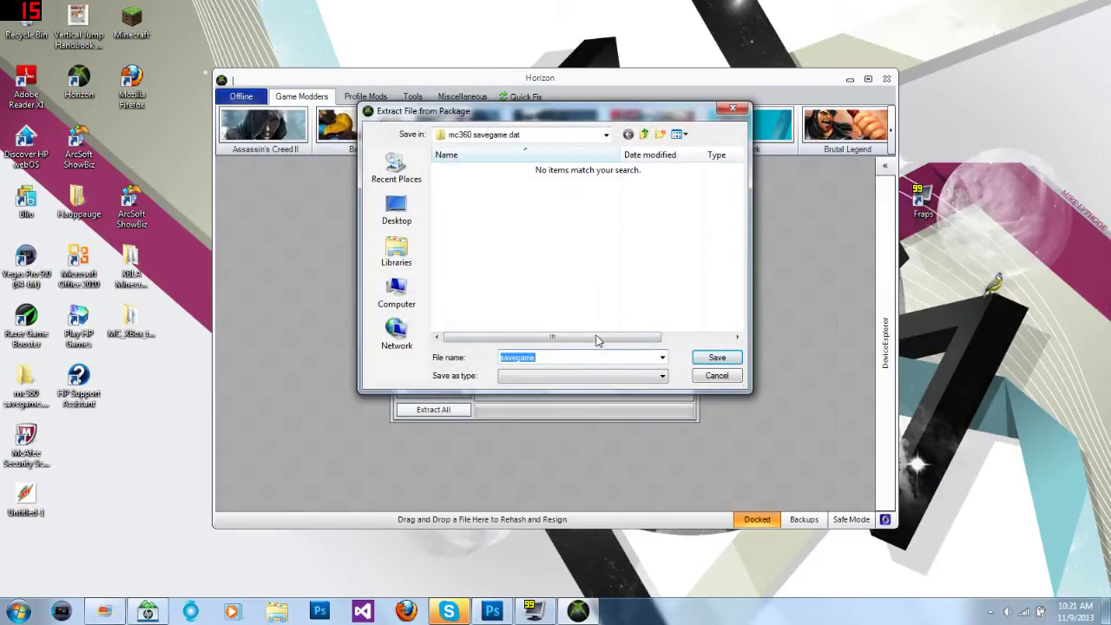
pyautogui.click(717, 358)
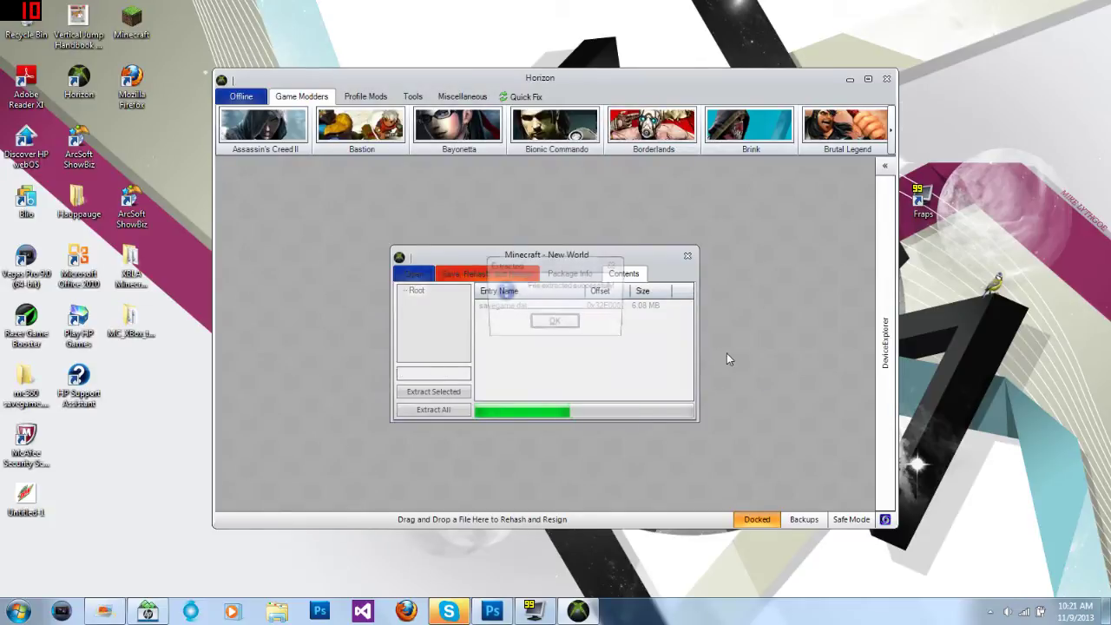
pyautogui.click(570, 330)
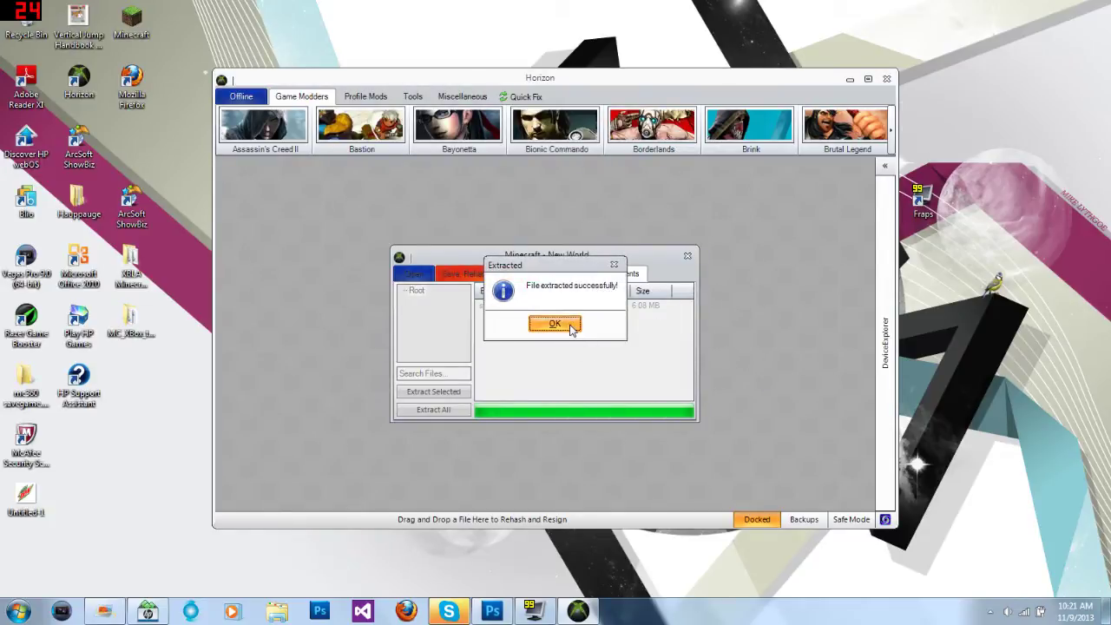
# Minimize Horizon and check the desktop's mc360 savegame.dat folder for the extracted file
pyautogui.click(851, 80)
pyautogui.doubleClick(25, 391)
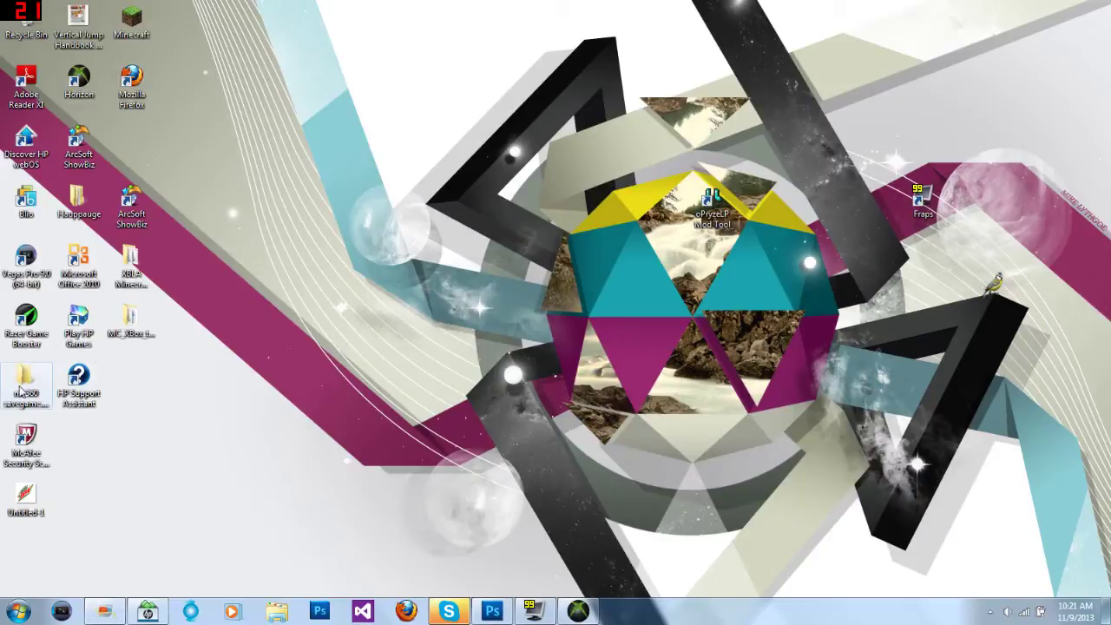
pyautogui.click(596, 35)
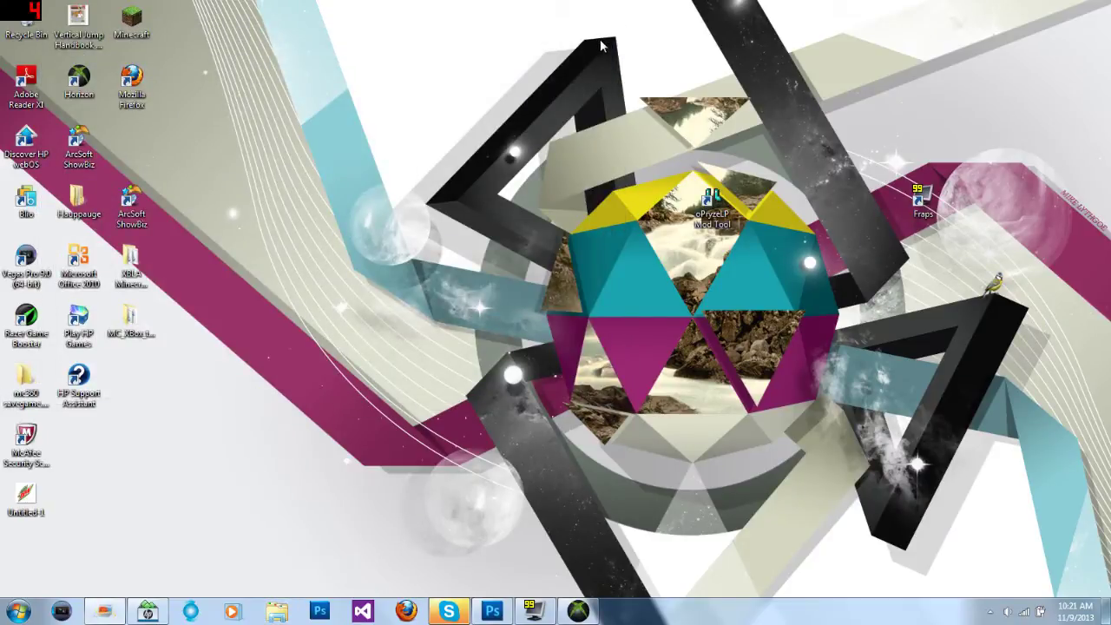
# Launch the oPryzeLP Mod Tool from the desktop as administrator
pyautogui.doubleClick(698, 217)
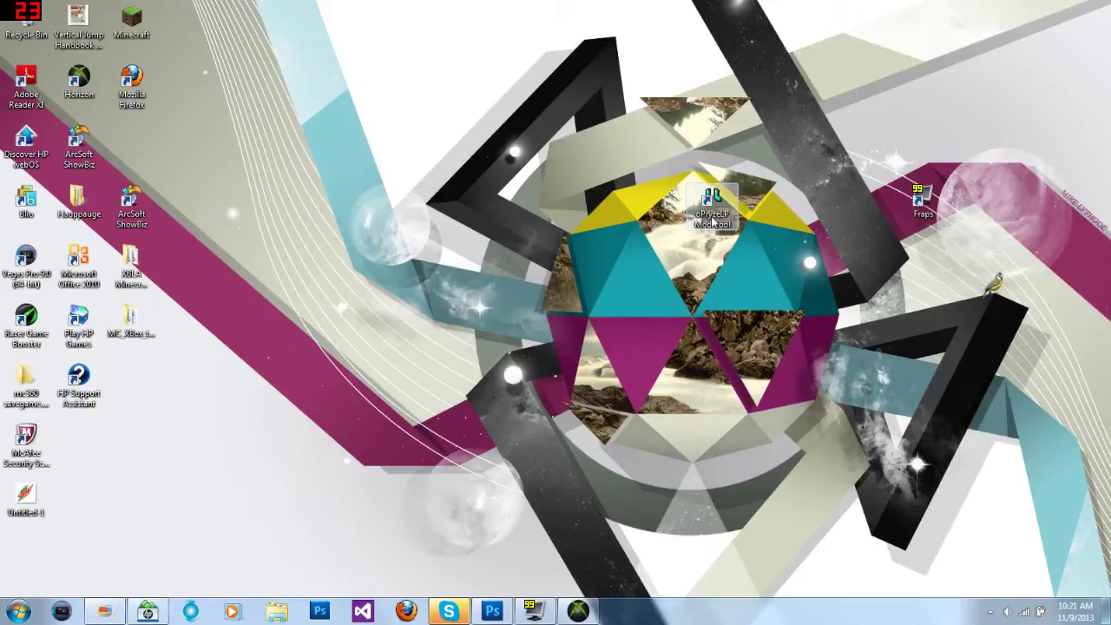
pyautogui.rightClick(713, 224)
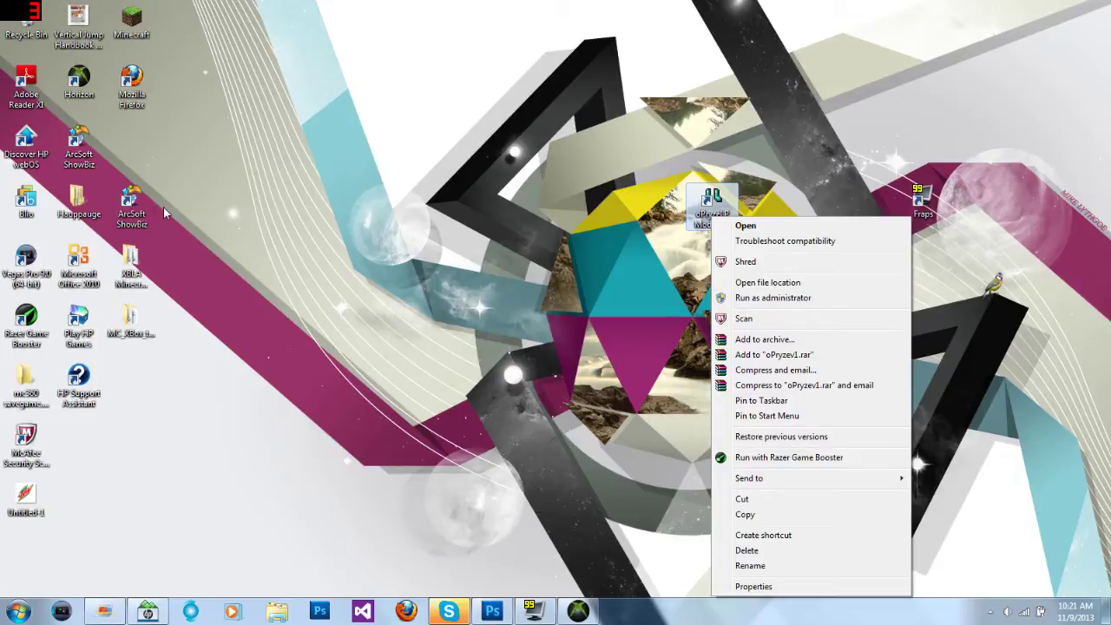
pyautogui.click(811, 300)
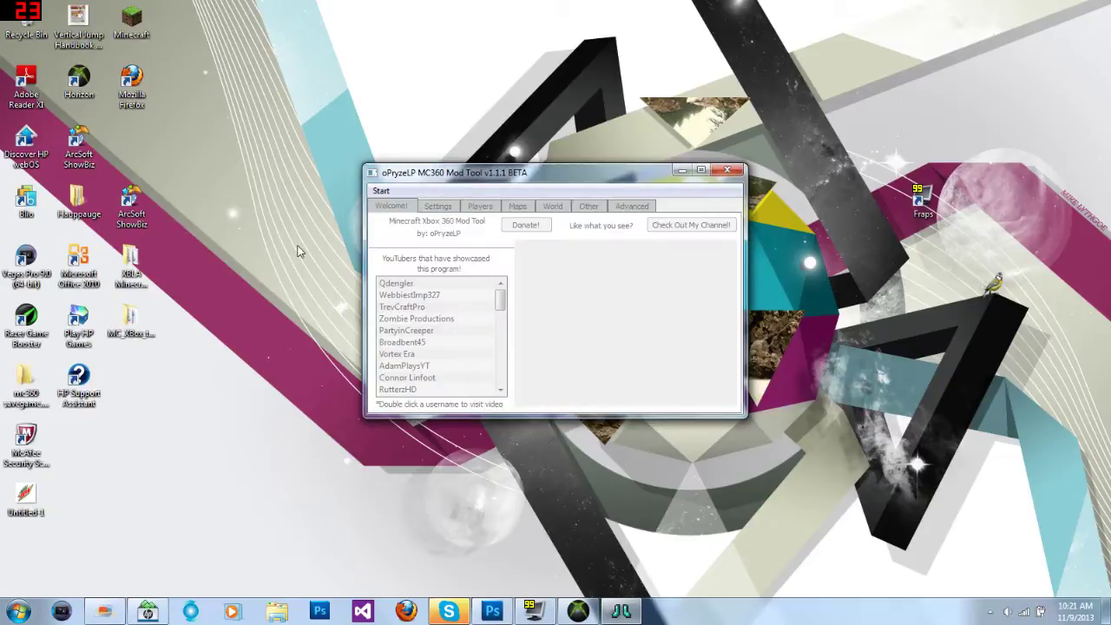
# Open savegame.dat from the desktop's mc360 savegame.dat folder in the mod tool
pyautogui.click(381, 191)
pyautogui.click(383, 206)
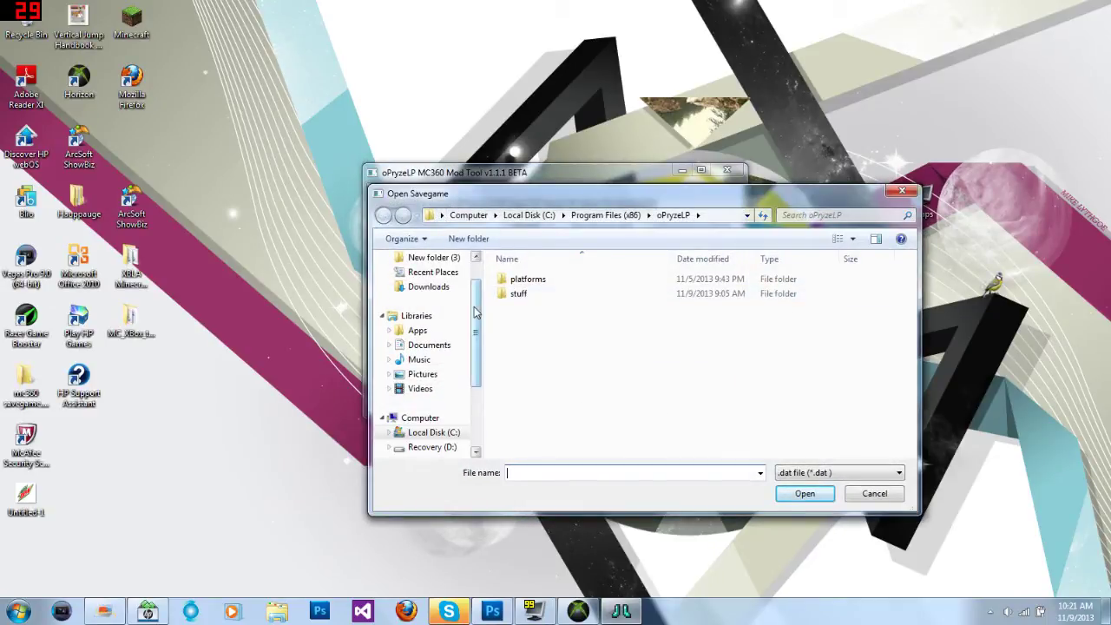
pyautogui.scroll(2, 429, 347)
pyautogui.click(440, 282)
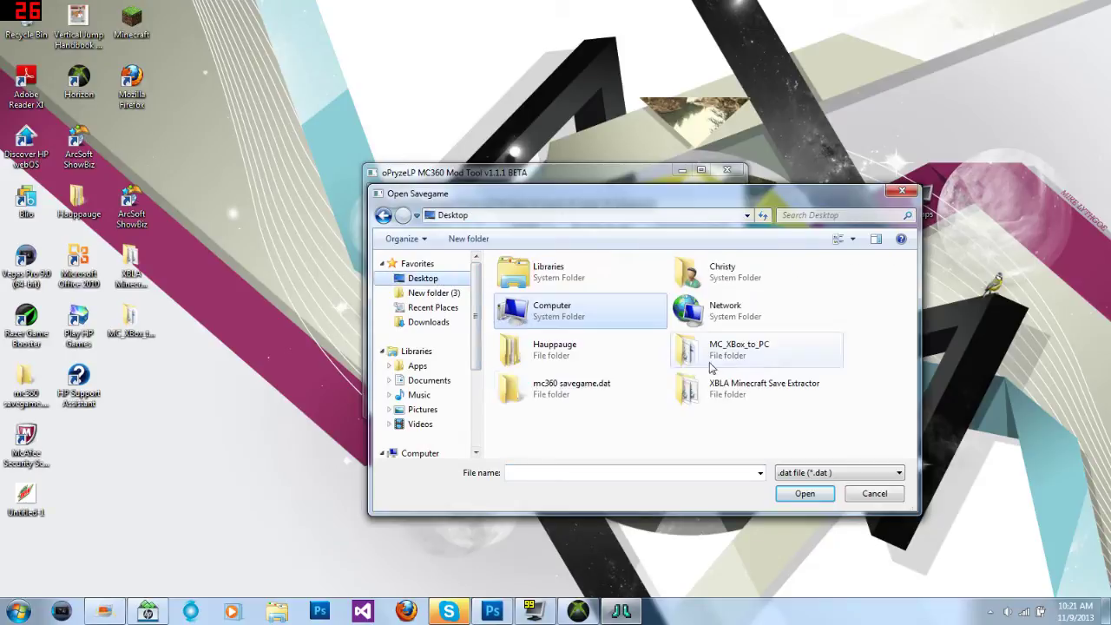
pyautogui.doubleClick(612, 393)
pyautogui.click(569, 280)
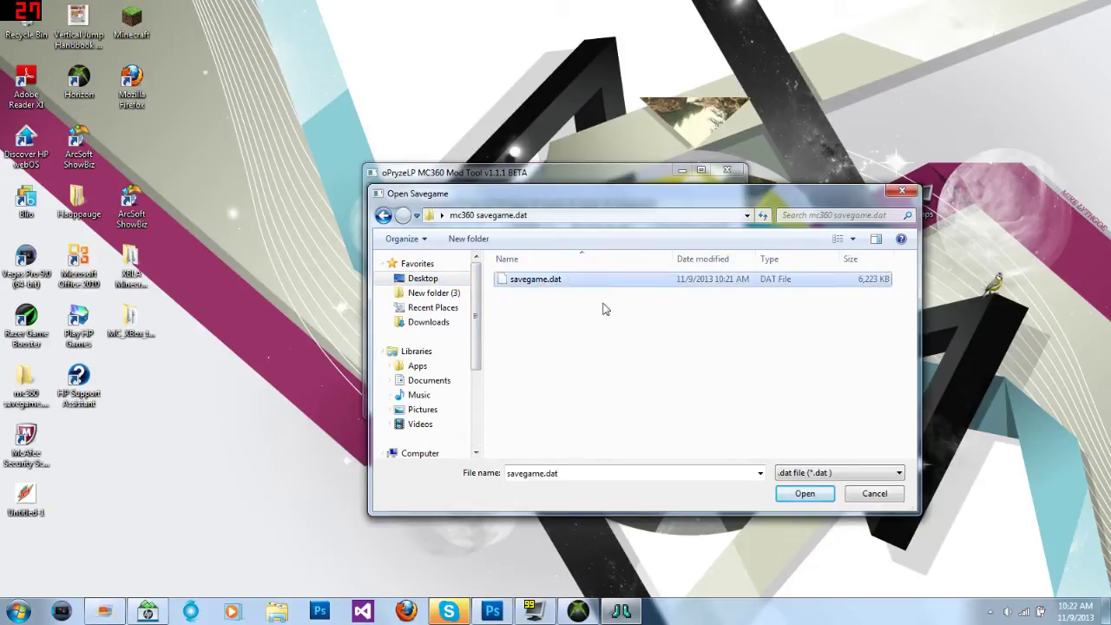
pyautogui.click(802, 493)
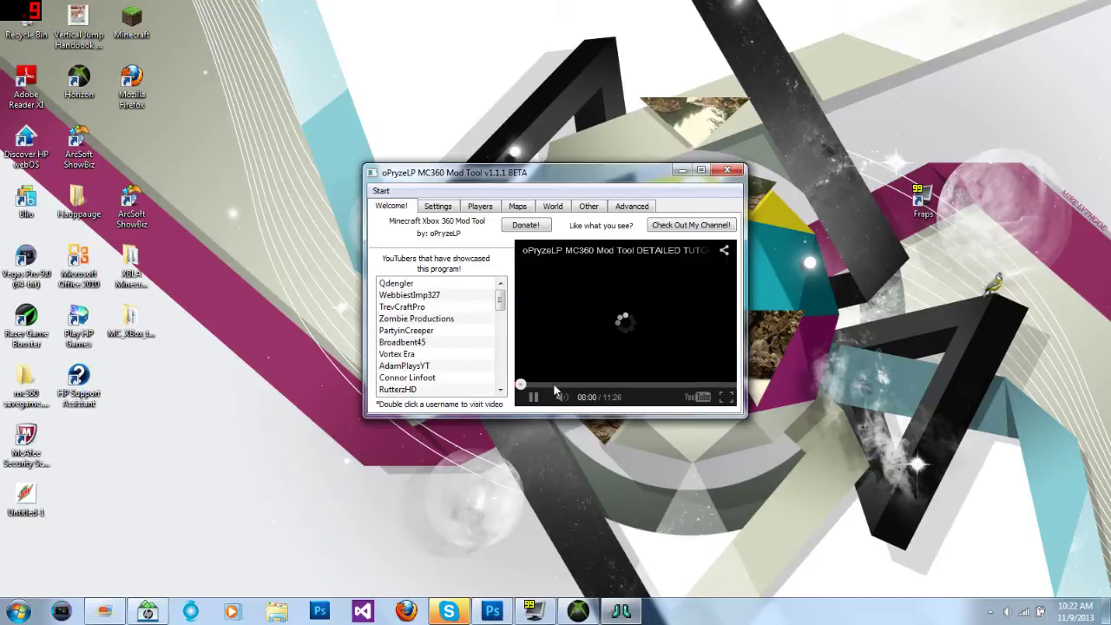
# Review the world settings, apply the Never Raining preset, and switch Adventure Mode on and back off
pyautogui.click(443, 208)
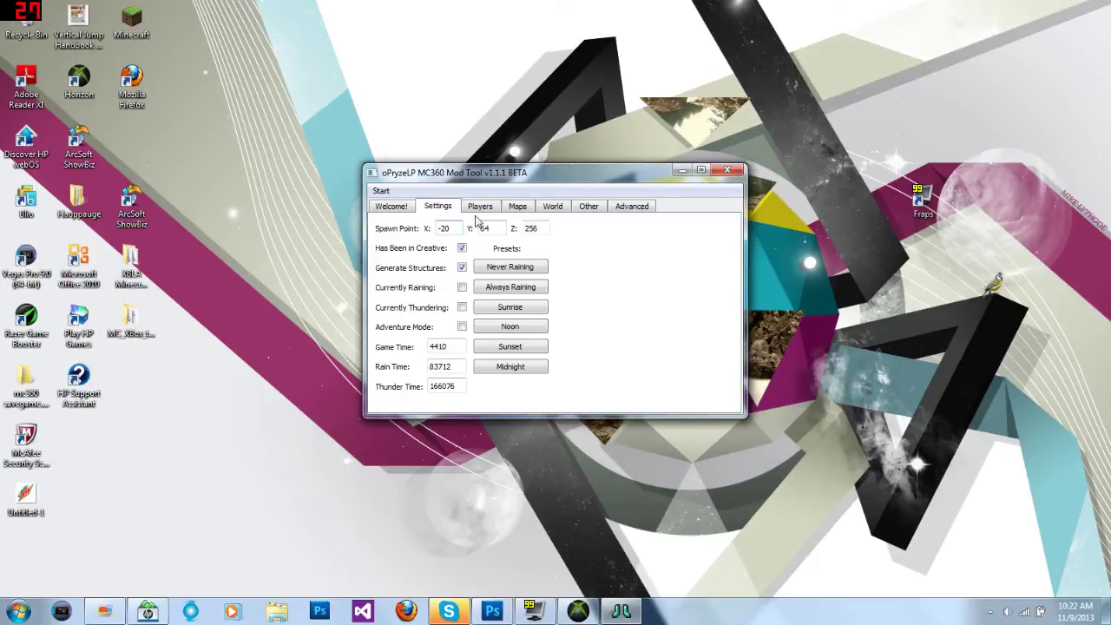
pyautogui.click(463, 227)
pyautogui.click(513, 272)
pyautogui.click(462, 327)
pyautogui.click(462, 328)
# Give Player 1 the preset set of diamond tools in the inventory
pyautogui.click(480, 207)
pyautogui.click(392, 238)
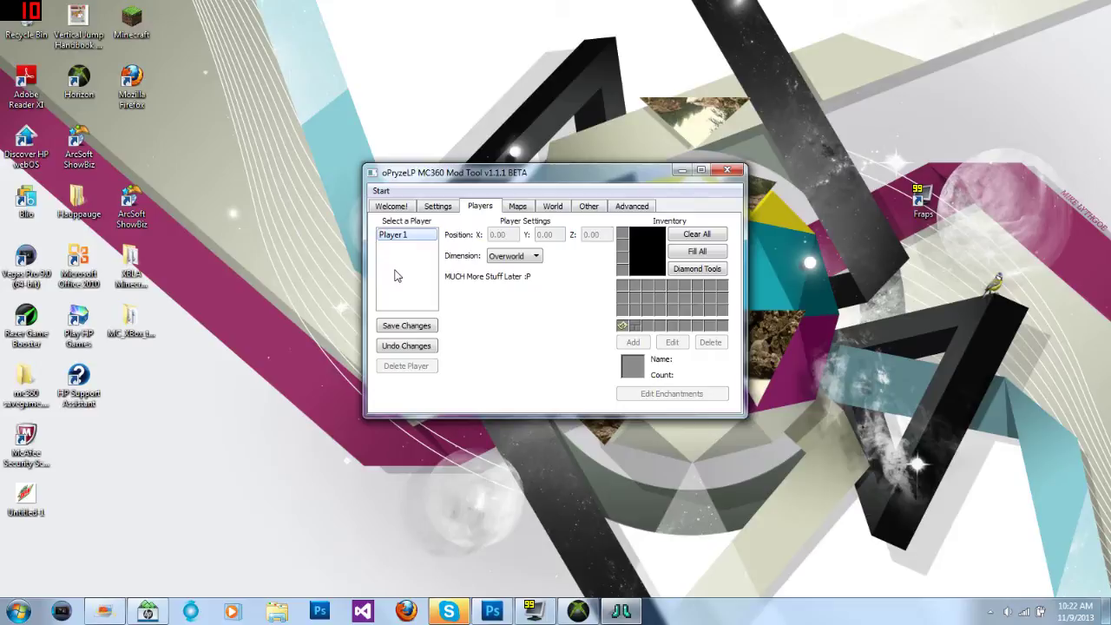
pyautogui.click(708, 271)
# Enchant the diamond pickaxe with all enchantments at level 255, leaving out Silk Touch and Fortune
pyautogui.click(623, 326)
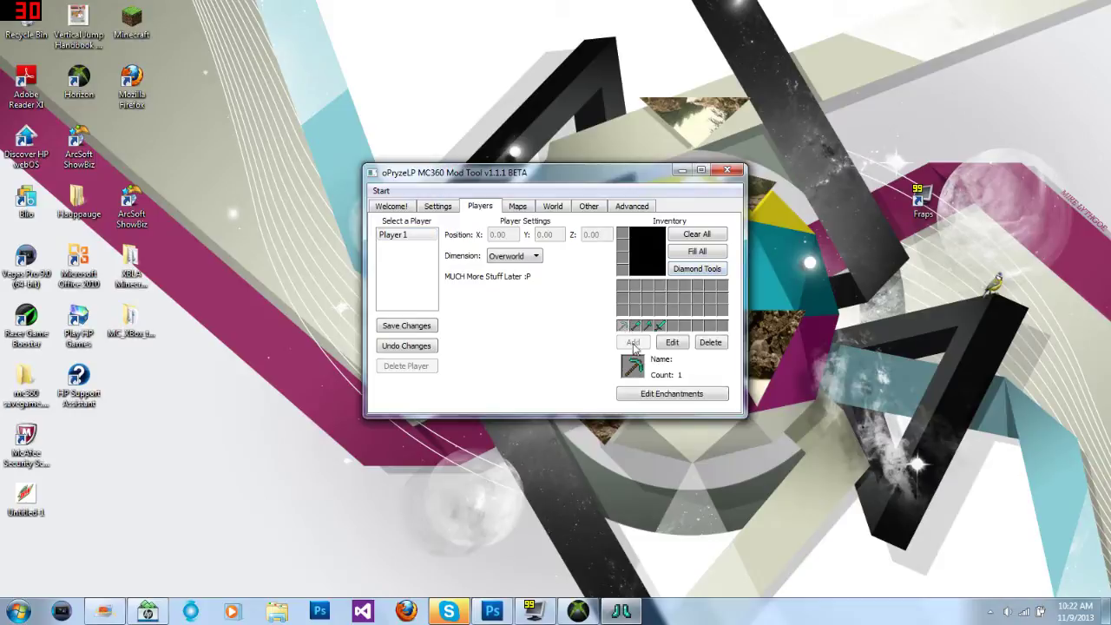
pyautogui.click(651, 395)
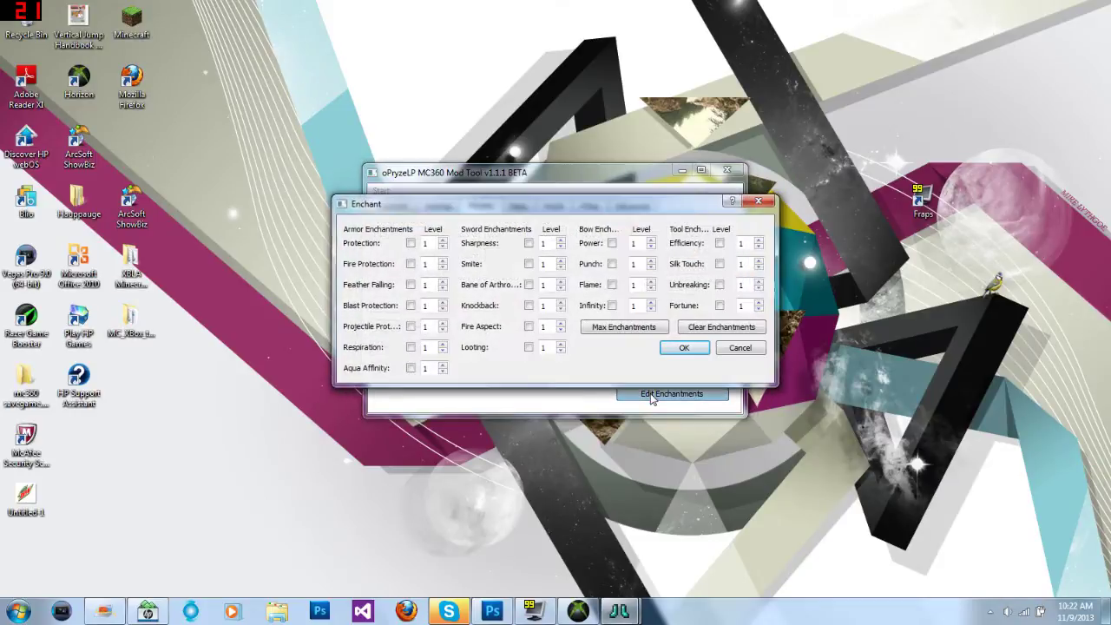
pyautogui.click(720, 265)
pyautogui.click(720, 265)
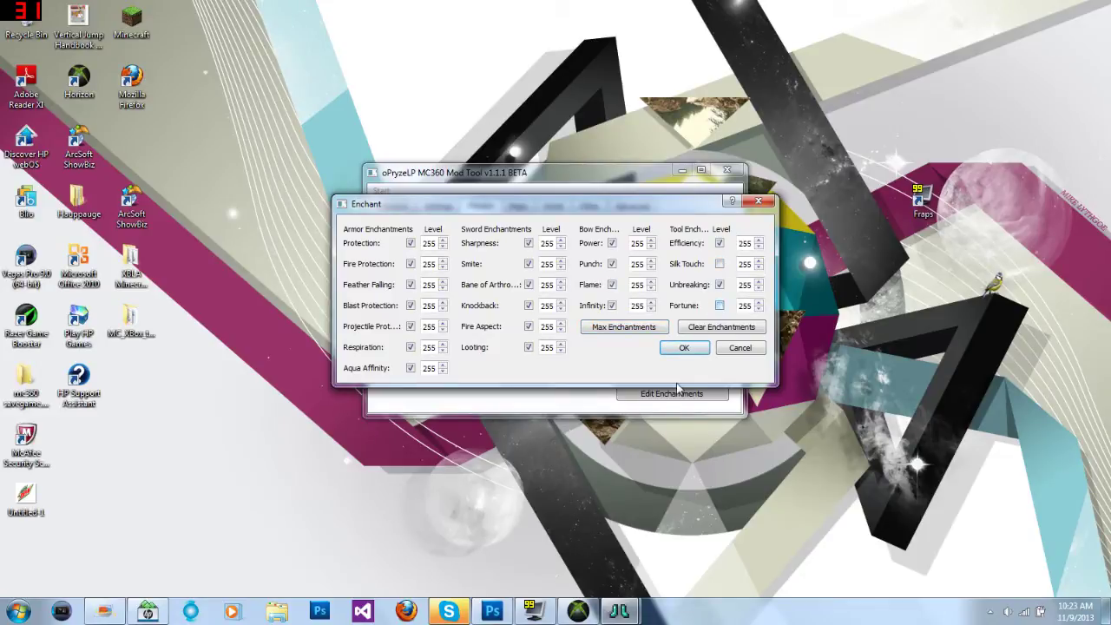
pyautogui.click(684, 347)
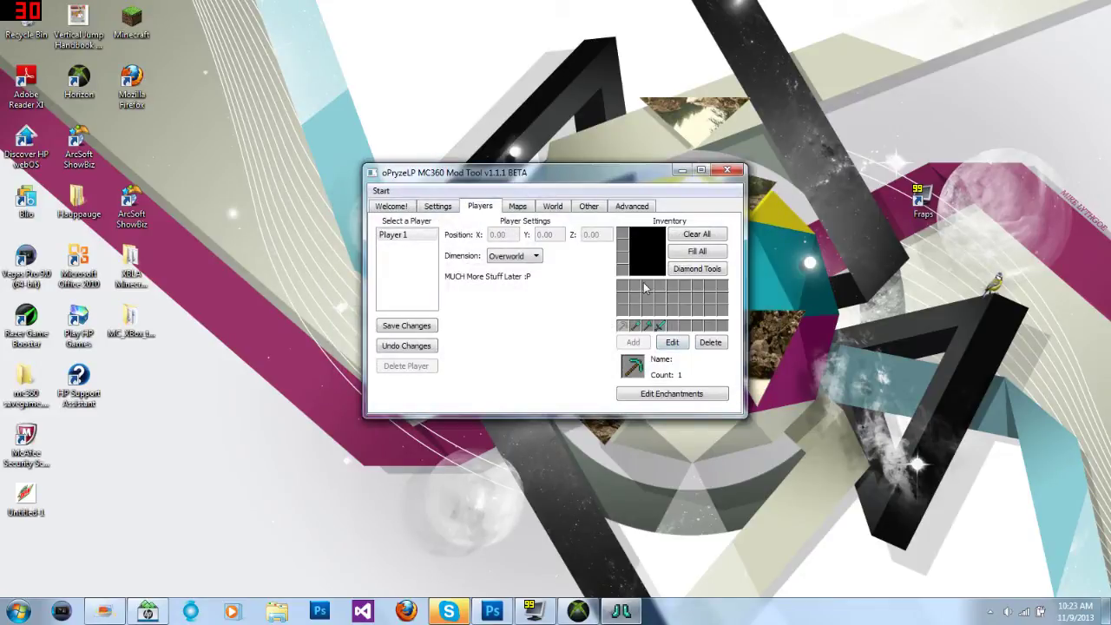
# Add one item from the Blocks/Items list to the fifth hotbar slot
pyautogui.click(676, 329)
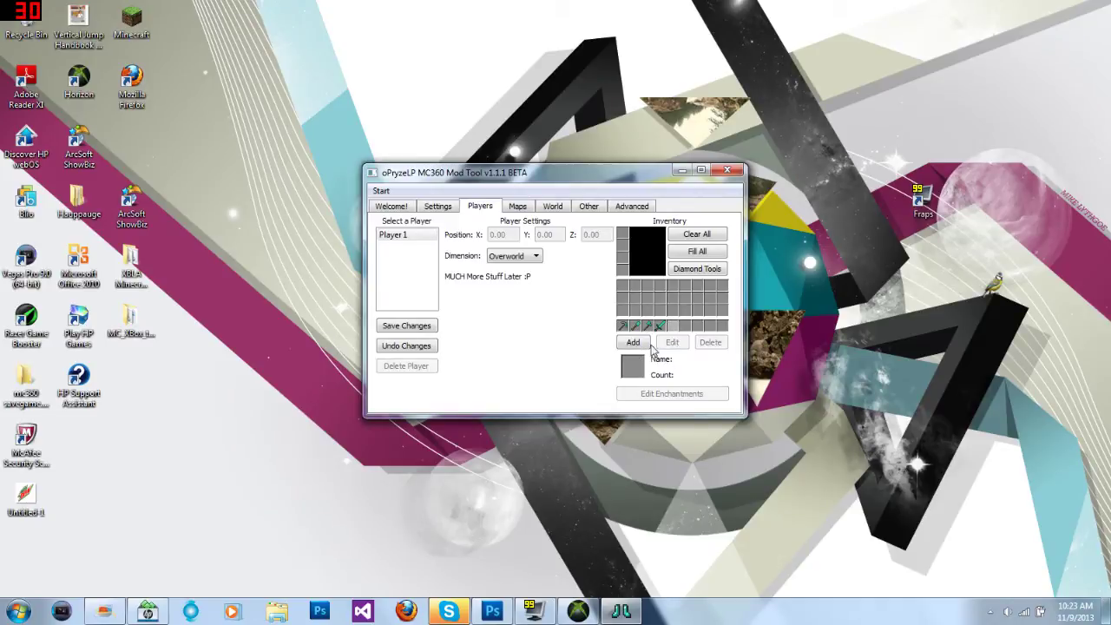
pyautogui.click(633, 342)
pyautogui.scroll(-3, 545, 298)
pyautogui.scroll(-17, 545, 299)
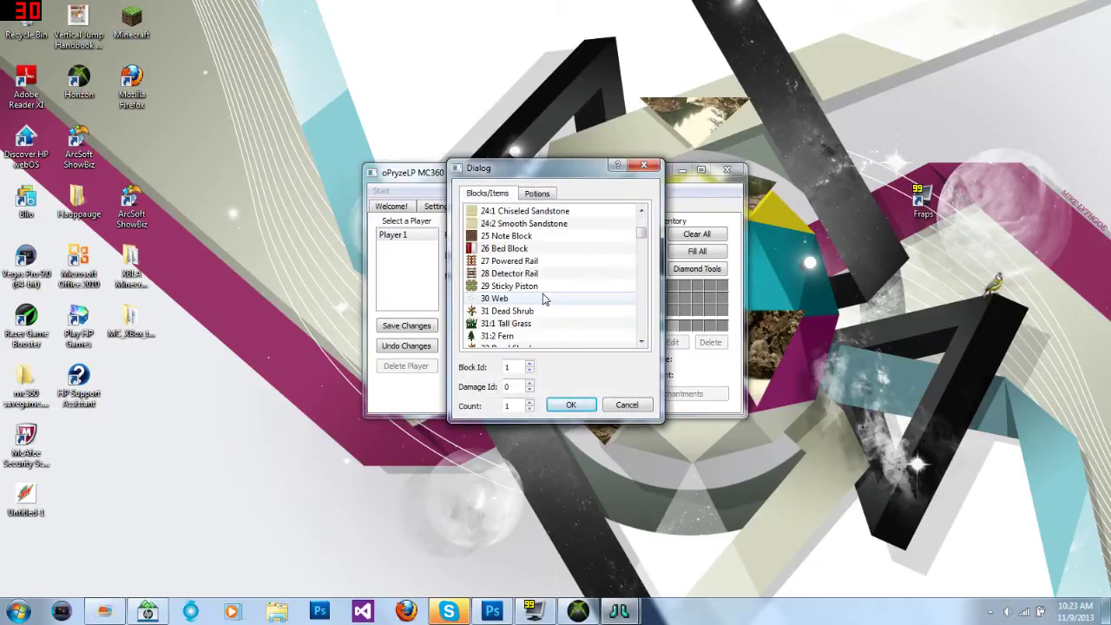
pyautogui.scroll(12, 544, 299)
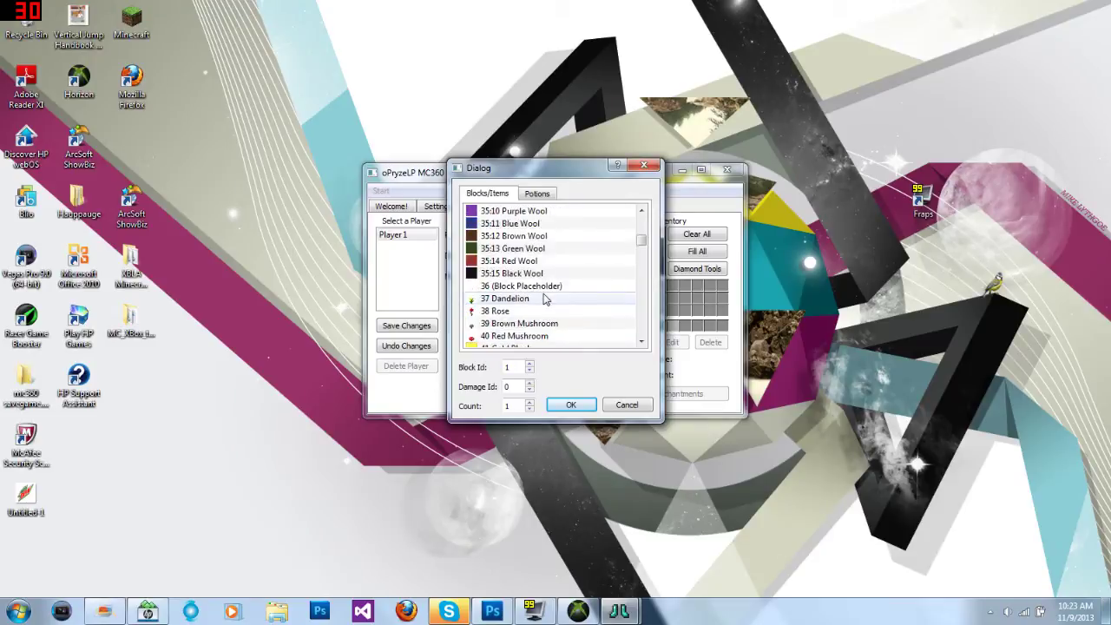
pyautogui.scroll(1, 544, 275)
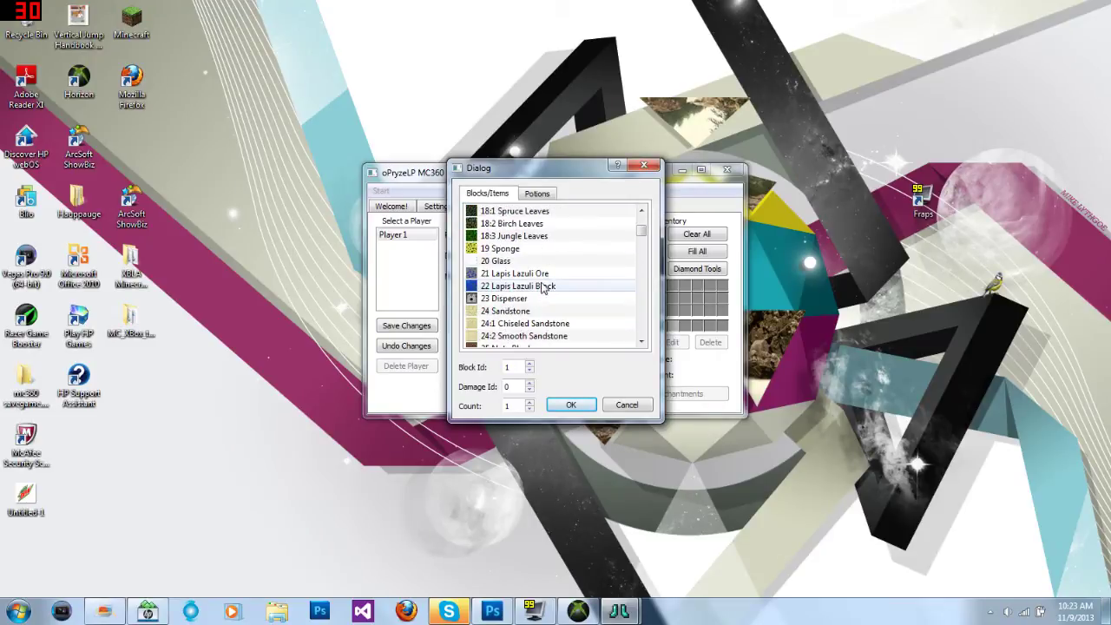
pyautogui.click(538, 323)
pyautogui.click(570, 404)
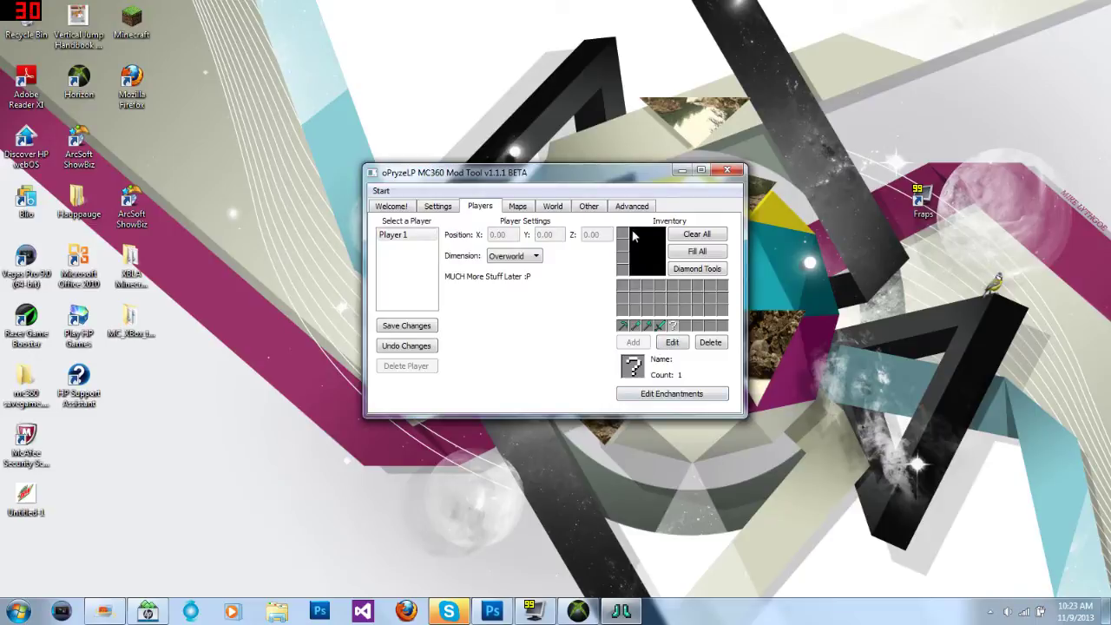
# Add one 35:11 Blue Wool to the uppermost armor slot
pyautogui.click(625, 233)
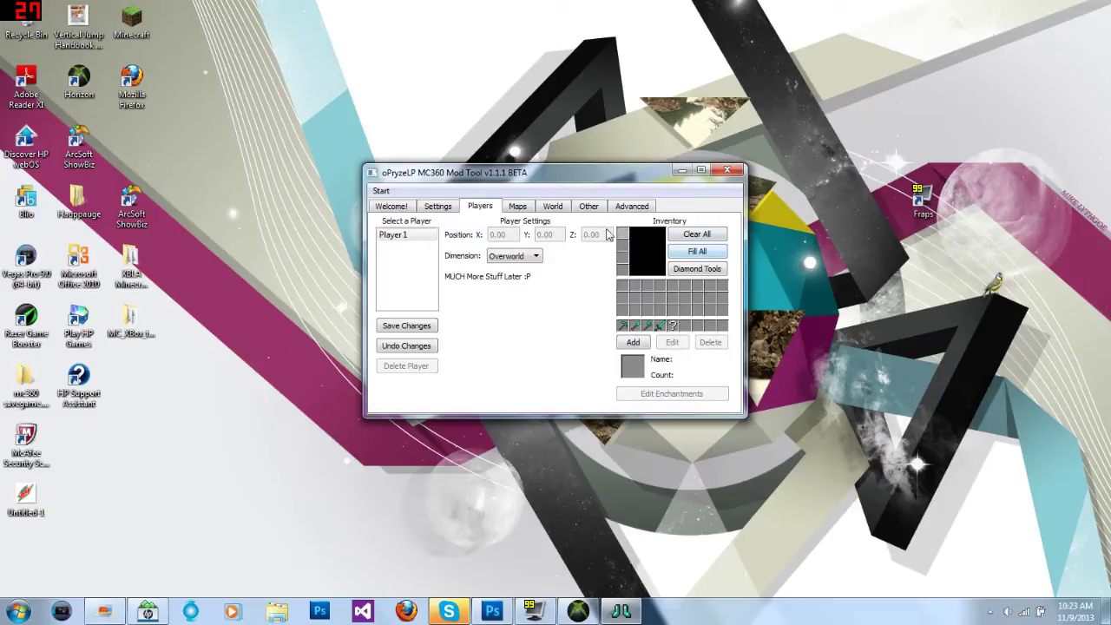
pyautogui.click(633, 343)
pyautogui.scroll(-20, 500, 282)
pyautogui.scroll(1, 509, 276)
pyautogui.click(512, 261)
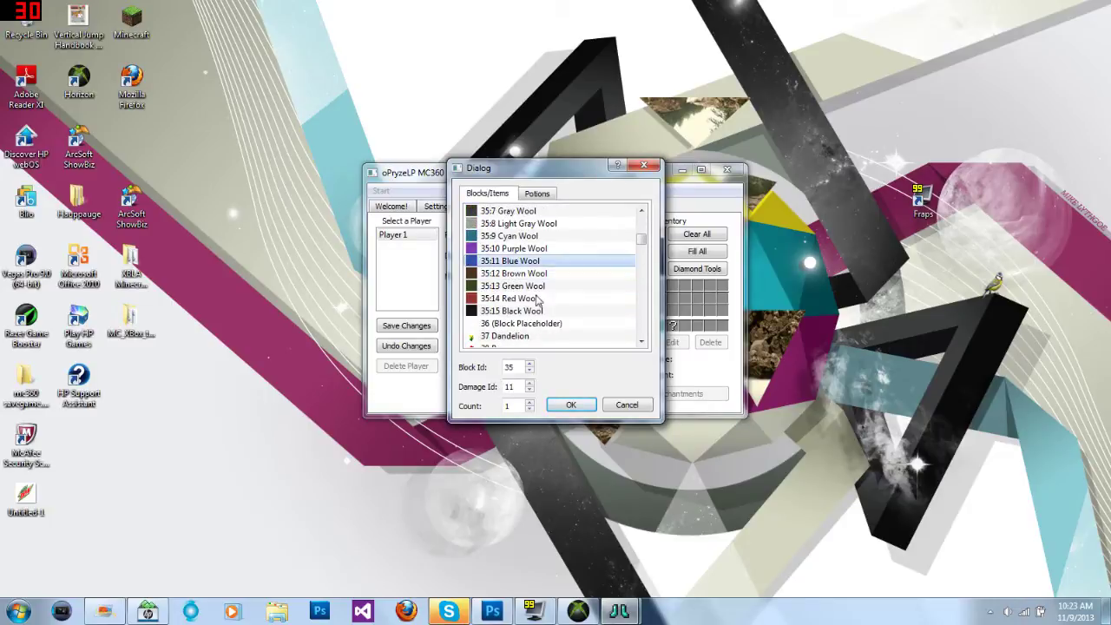
pyautogui.click(571, 405)
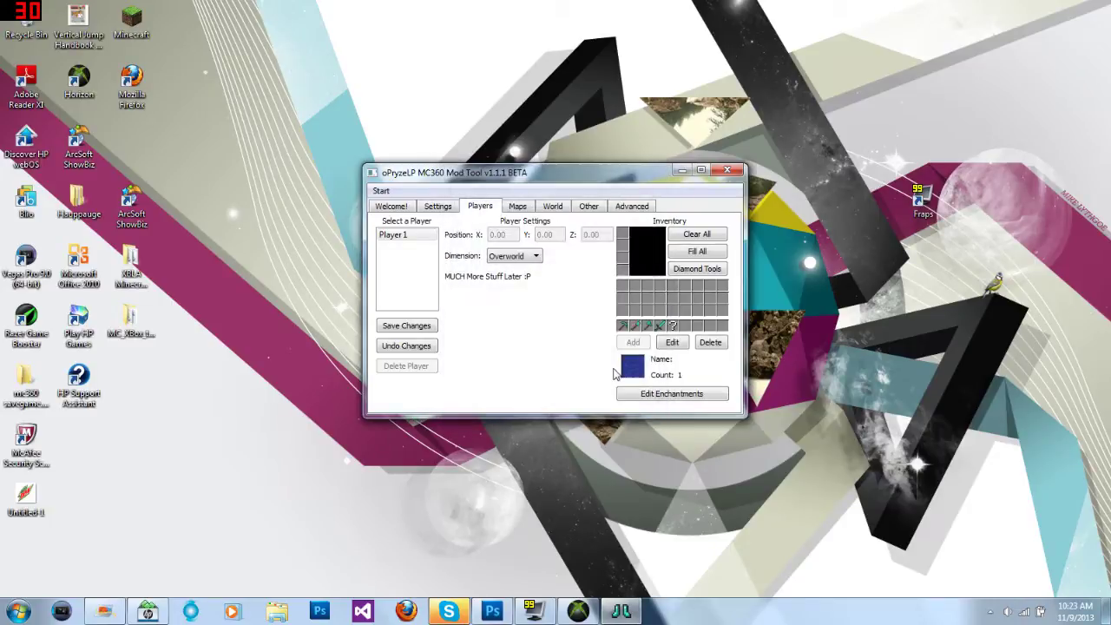
# Add one 5:2 Birch Wood Plank to the sixth hotbar slot
pyautogui.click(672, 342)
pyautogui.click(645, 347)
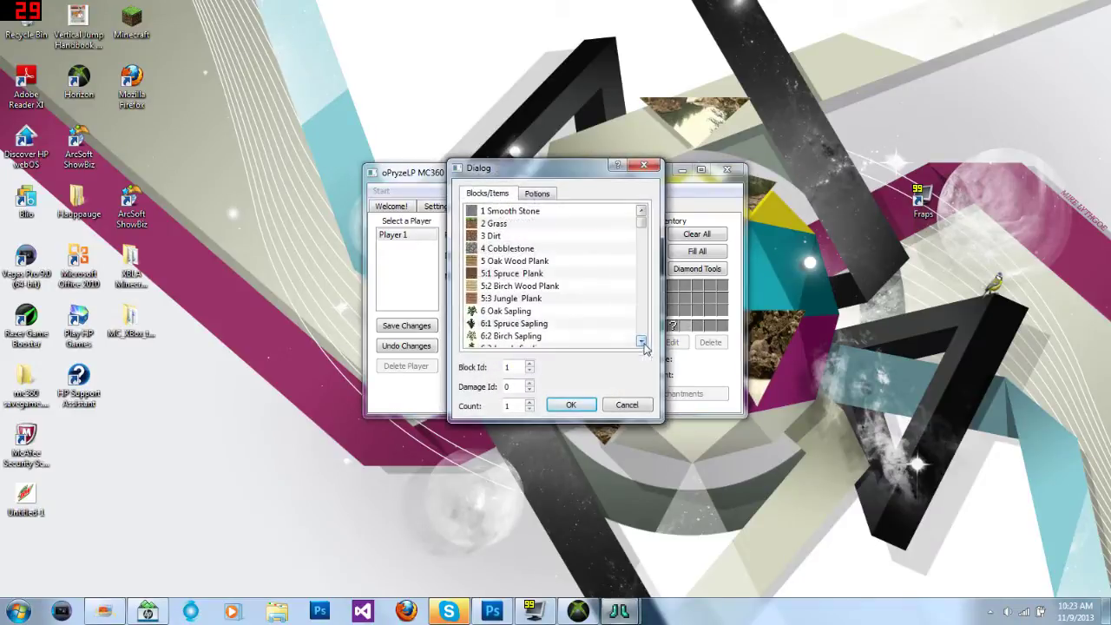
pyautogui.click(533, 286)
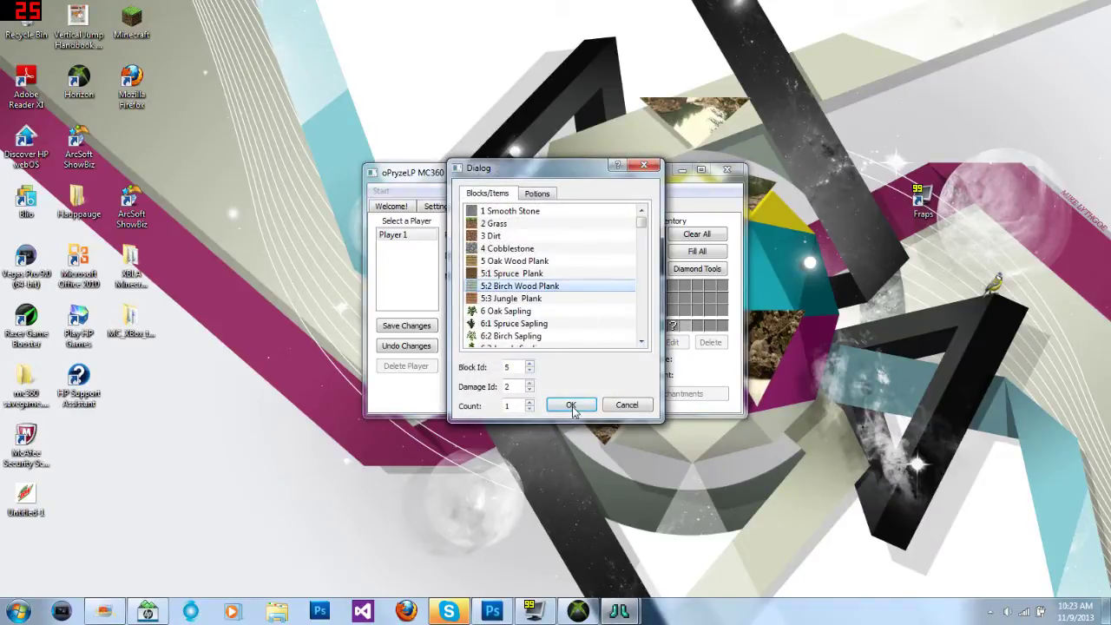
pyautogui.click(570, 405)
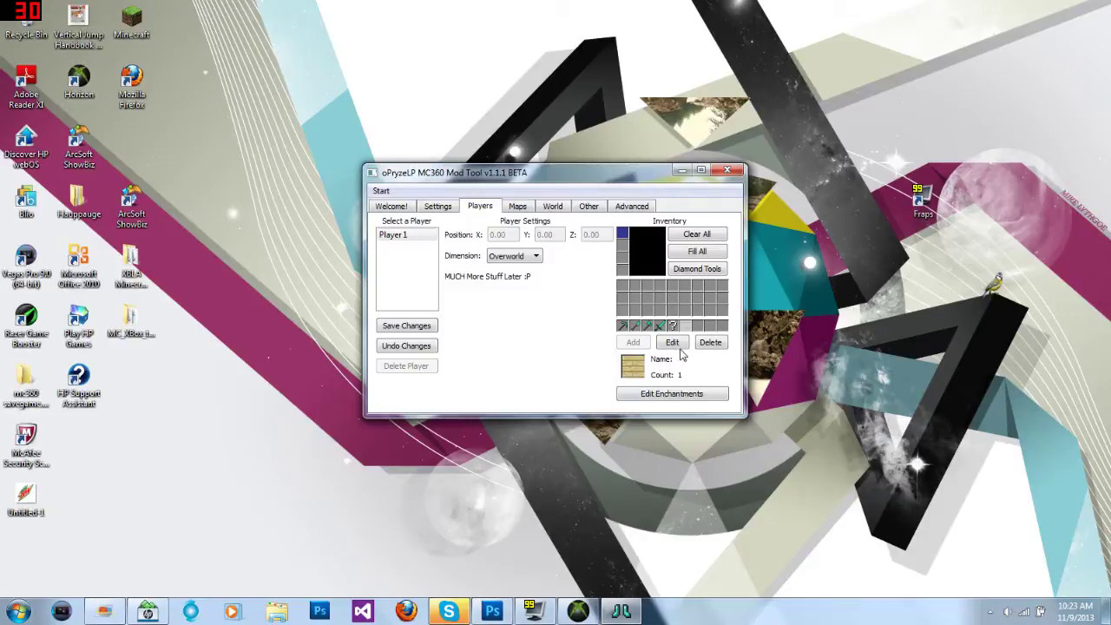
# Enchant the birch wood plank with Fire Protection and Feather Falling at level 1
pyautogui.click(674, 399)
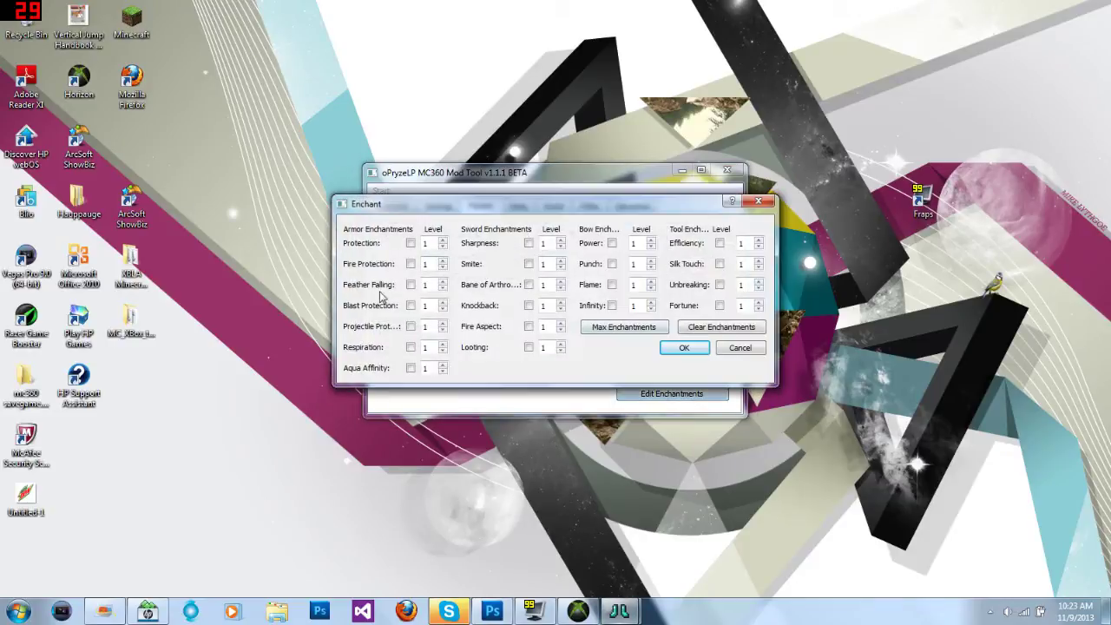
pyautogui.click(411, 264)
pyautogui.click(411, 285)
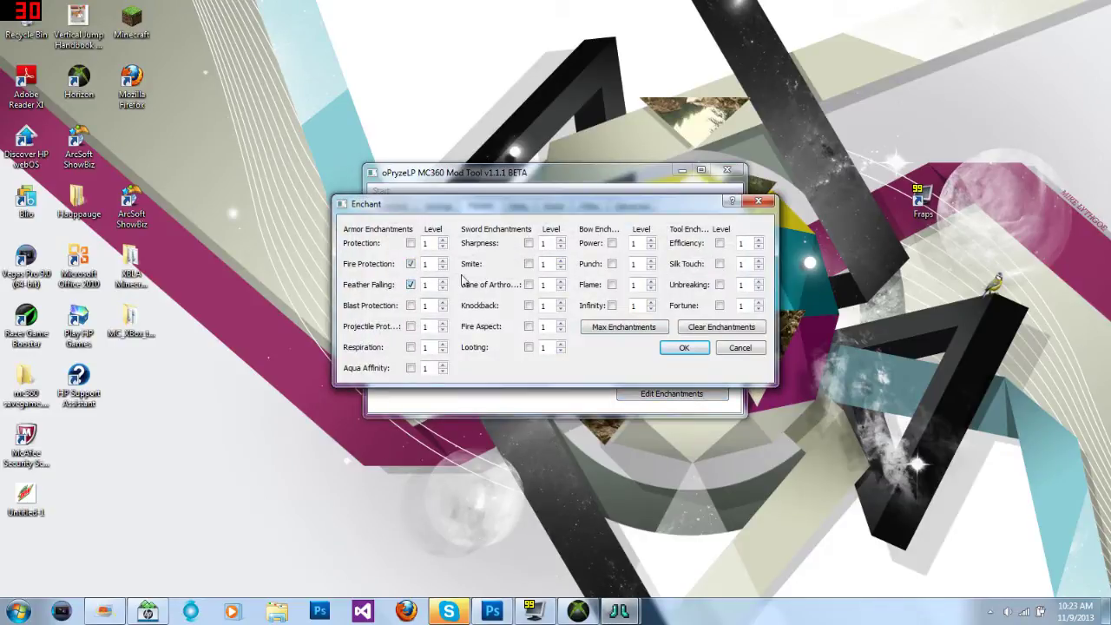
pyautogui.click(702, 350)
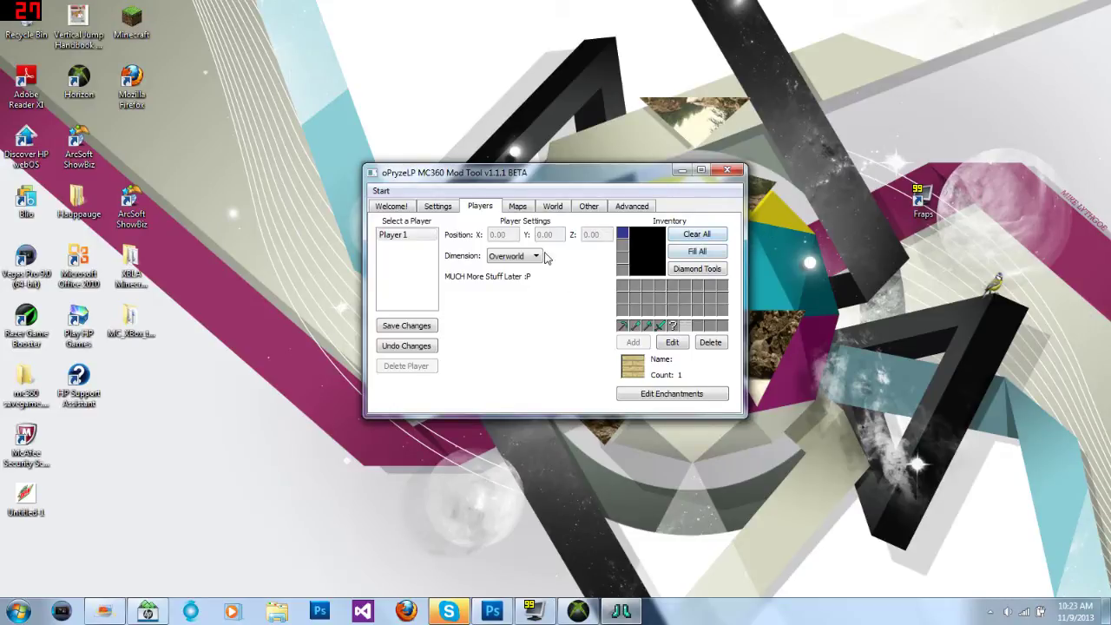
# Import the desktop's Untitled-1 PNG as the image for Map 1
pyautogui.click(519, 208)
pyautogui.click(387, 236)
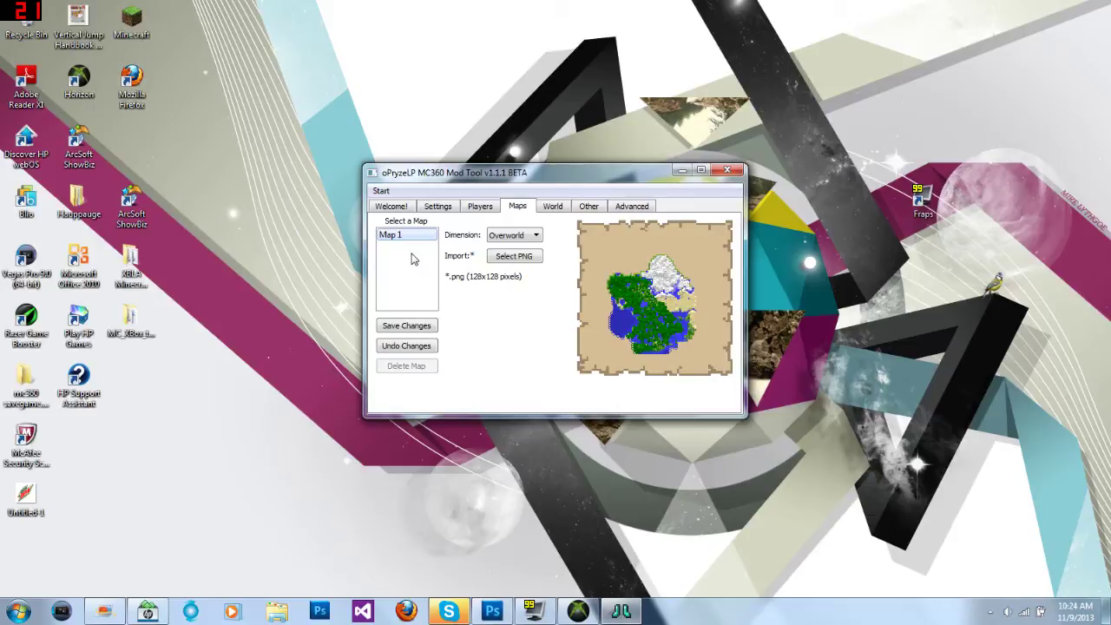
pyautogui.click(538, 259)
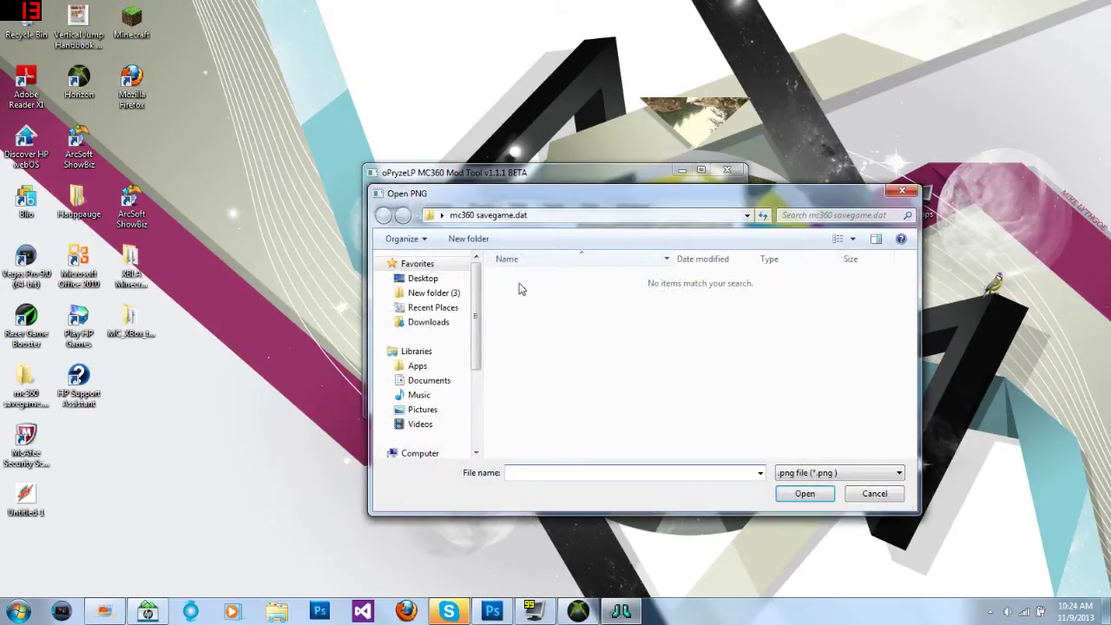
pyautogui.click(434, 279)
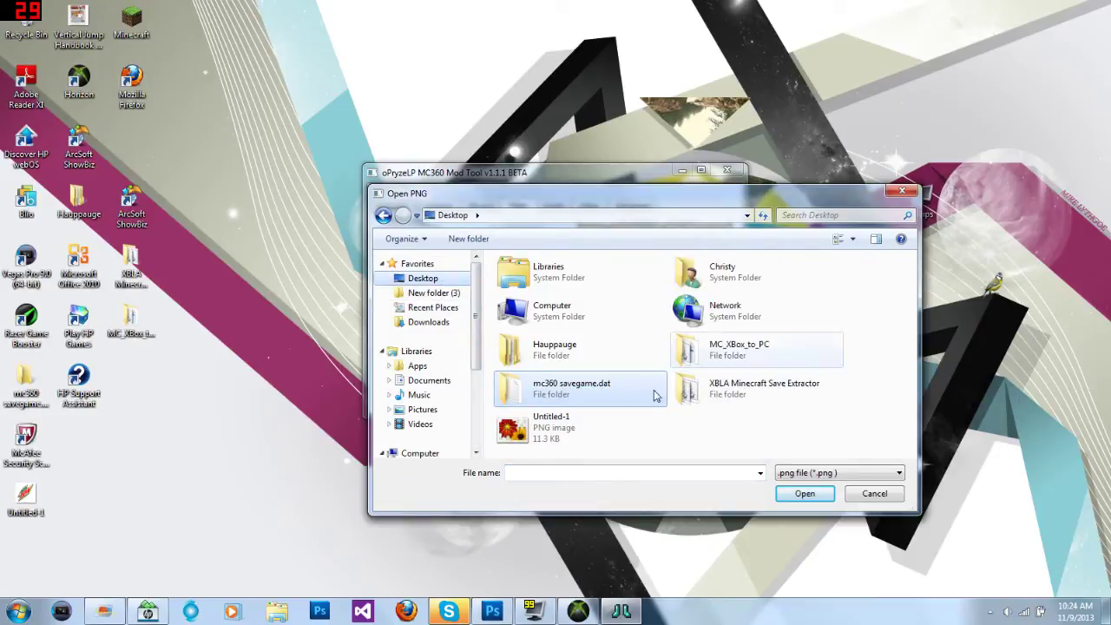
pyautogui.click(538, 432)
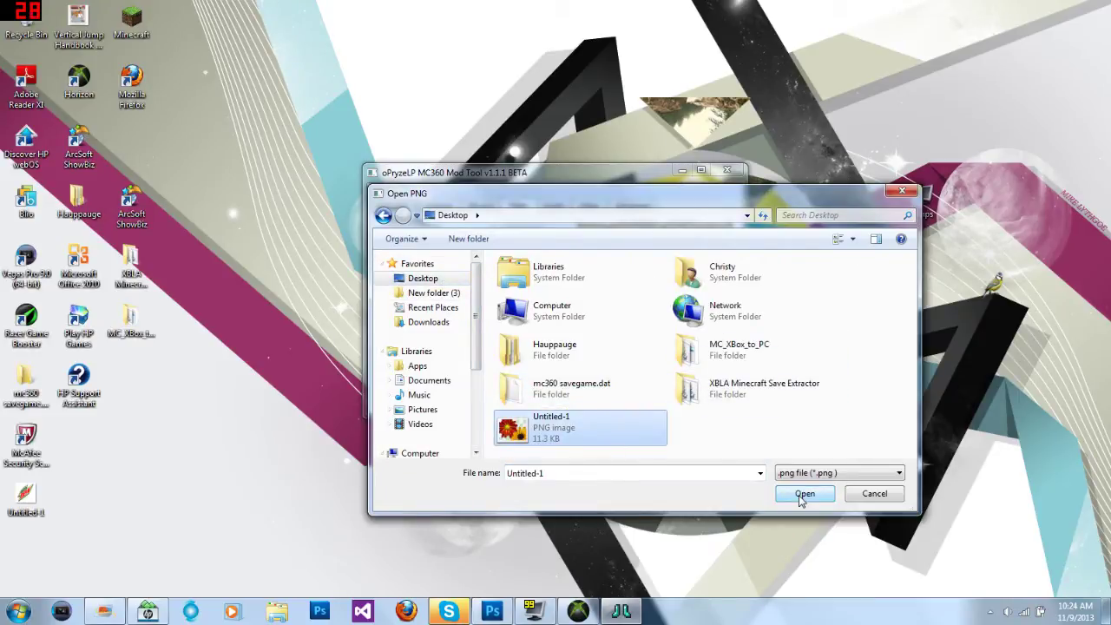
pyautogui.click(797, 493)
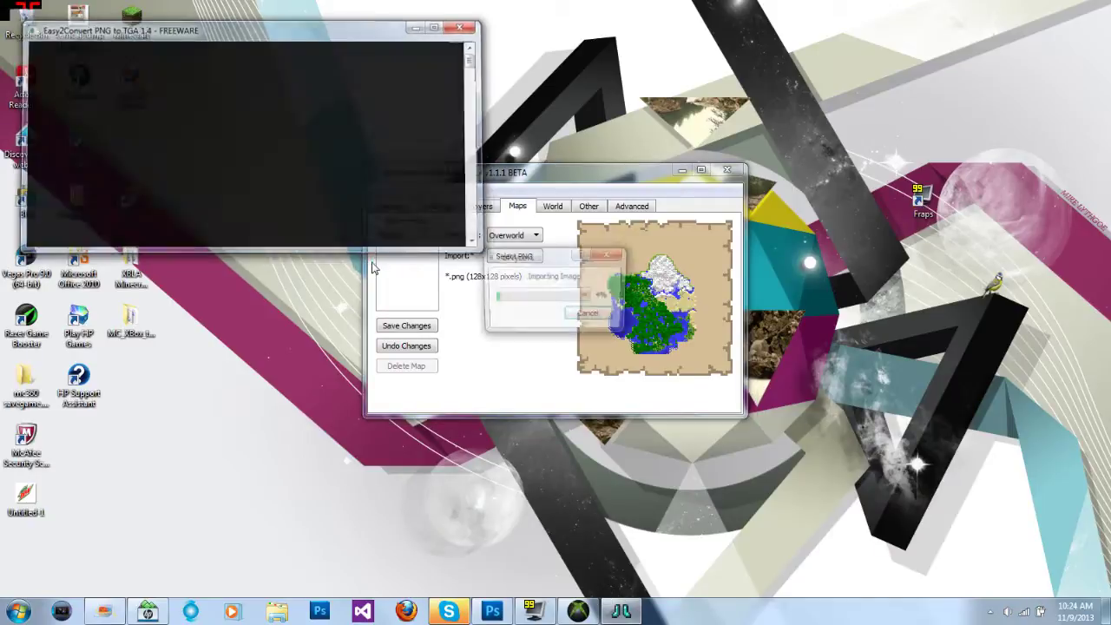
pyautogui.click(637, 318)
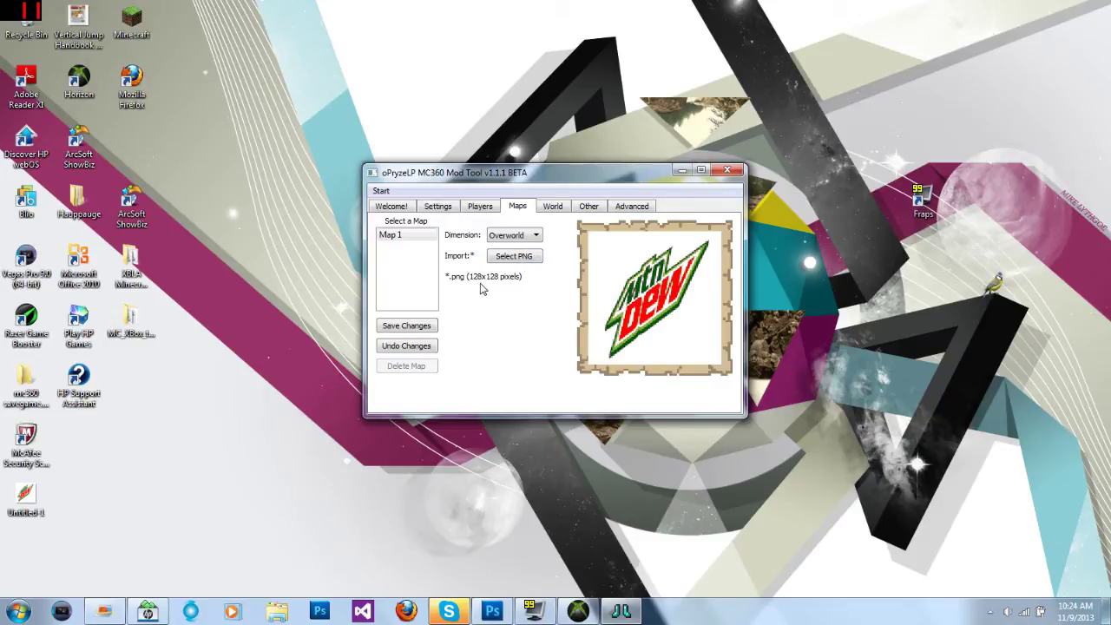
# Switch to Photoshop and create a new 128 x 128 pixel RGB document with a white background
pyautogui.click(493, 611)
pyautogui.click(214, 63)
pyautogui.click(224, 79)
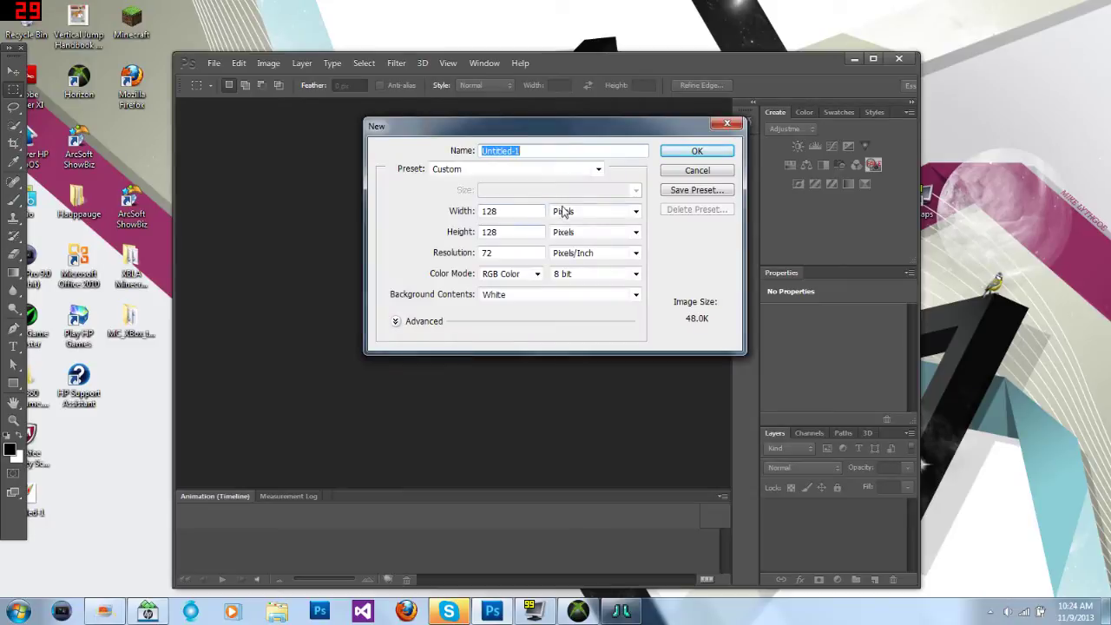
pyautogui.click(686, 153)
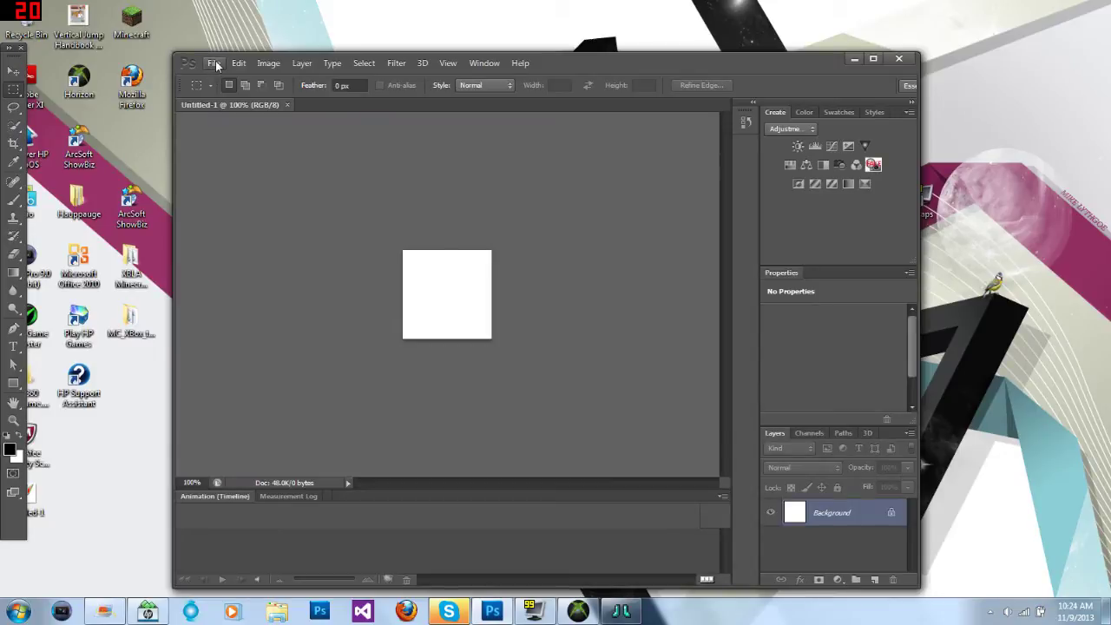
# Open the desktop's Untitled-1 PNG and place its Mtn Dew logo as a layer in the new document
pyautogui.click(215, 64)
pyautogui.click(234, 97)
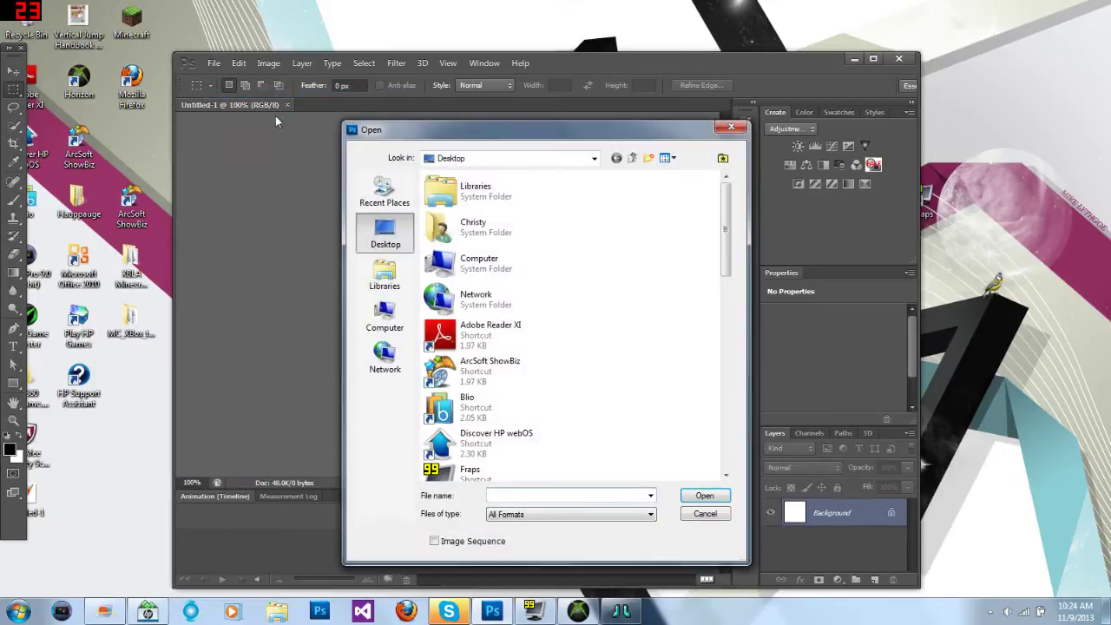
pyautogui.moveTo(730, 229); pyautogui.dragTo(712, 446)
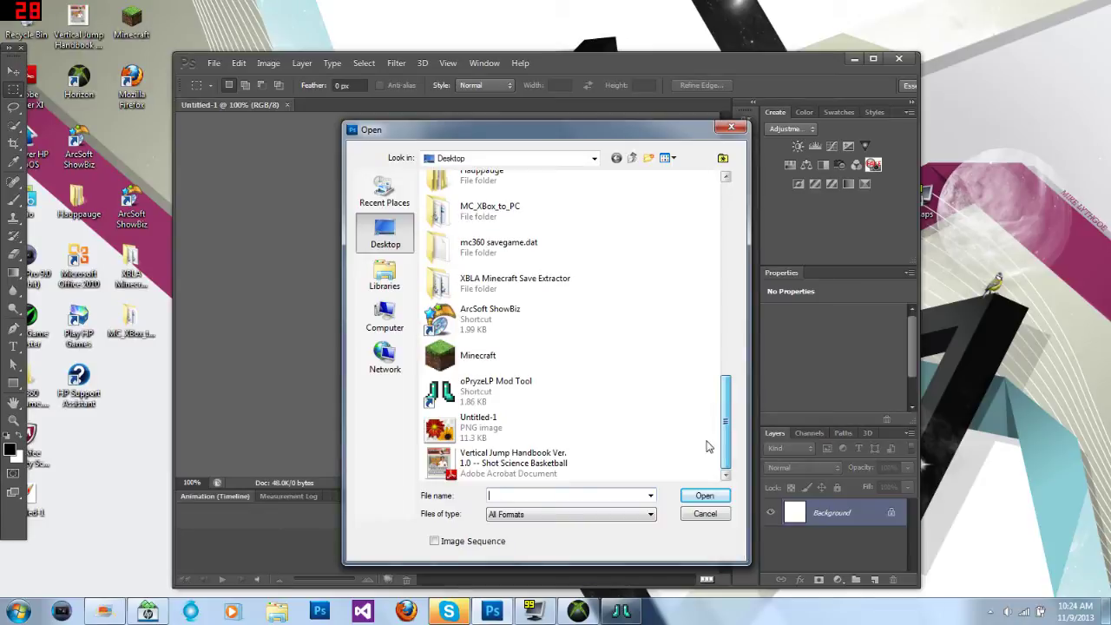
pyautogui.click(516, 437)
pyautogui.click(704, 495)
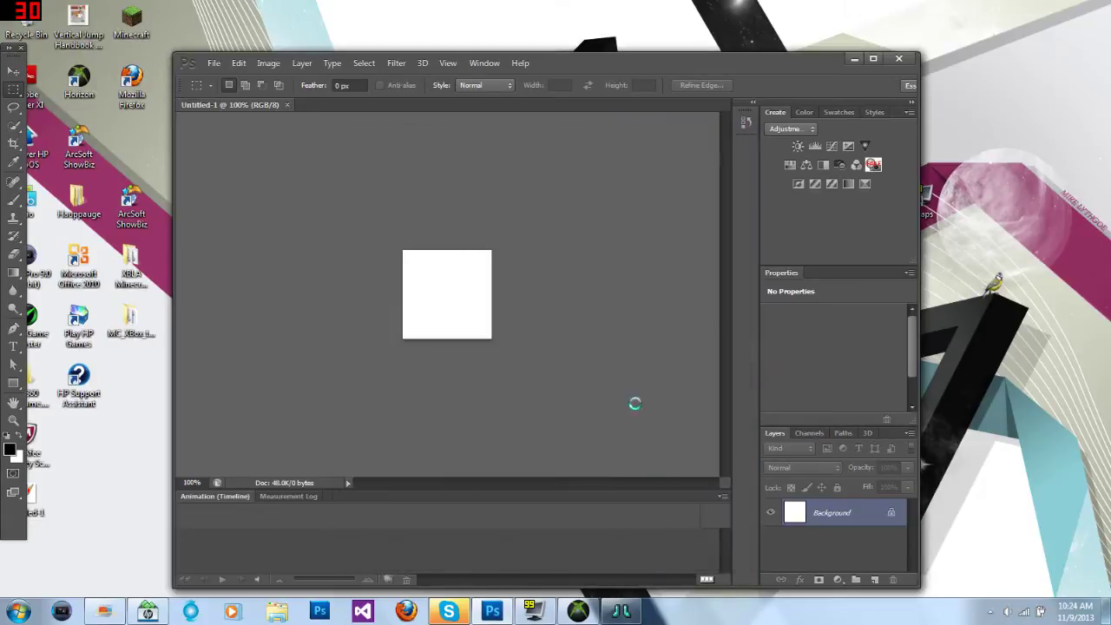
pyautogui.click(13, 71)
pyautogui.moveTo(423, 277); pyautogui.dragTo(445, 283)
pyautogui.click(239, 62)
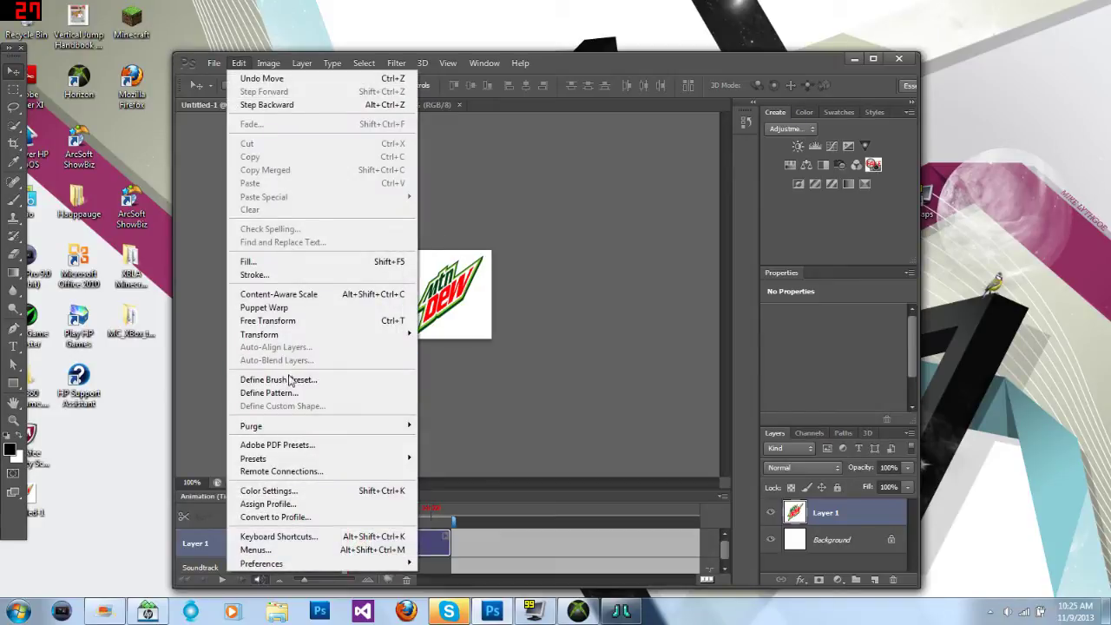
pyautogui.moveTo(333, 336)
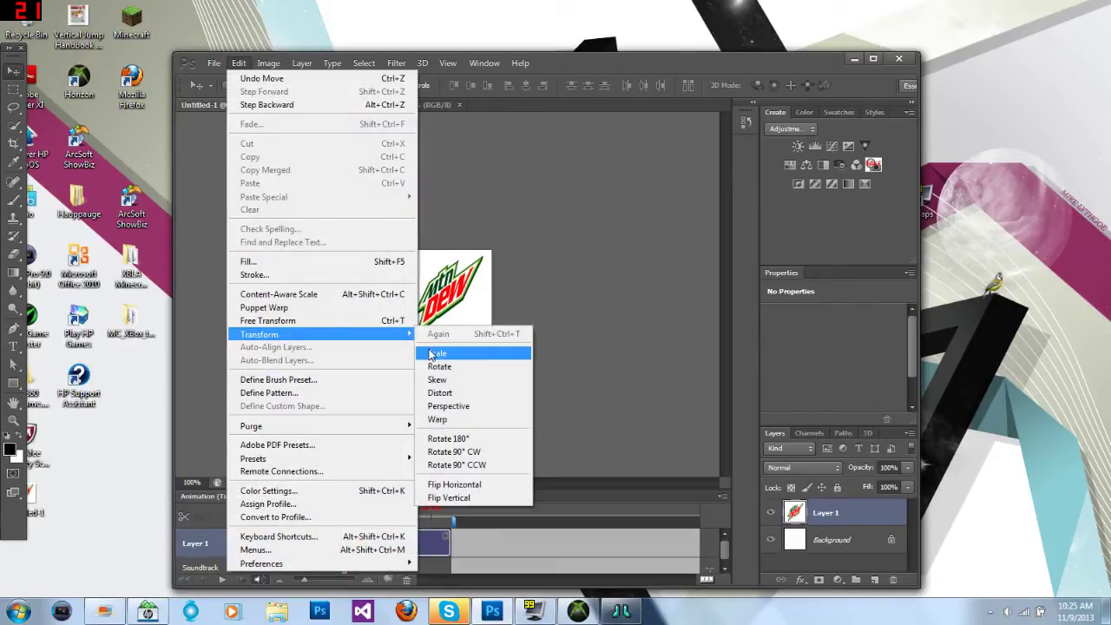
pyautogui.click(434, 353)
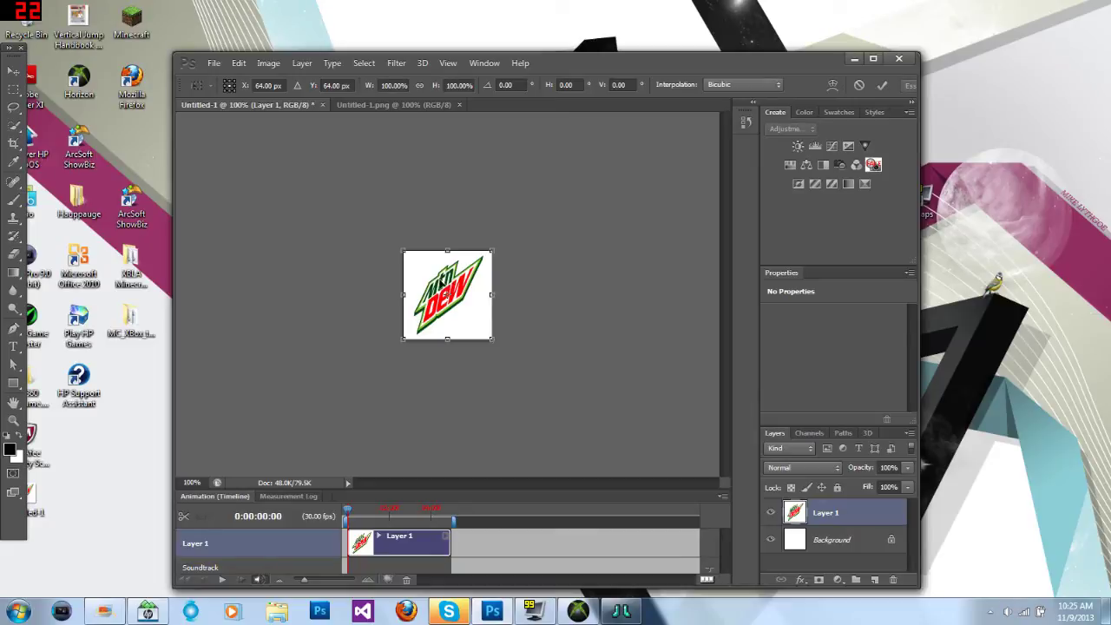
# Quit Photoshop without saving the Untitled-1 document, returning to the mod tool
pyautogui.click(213, 63)
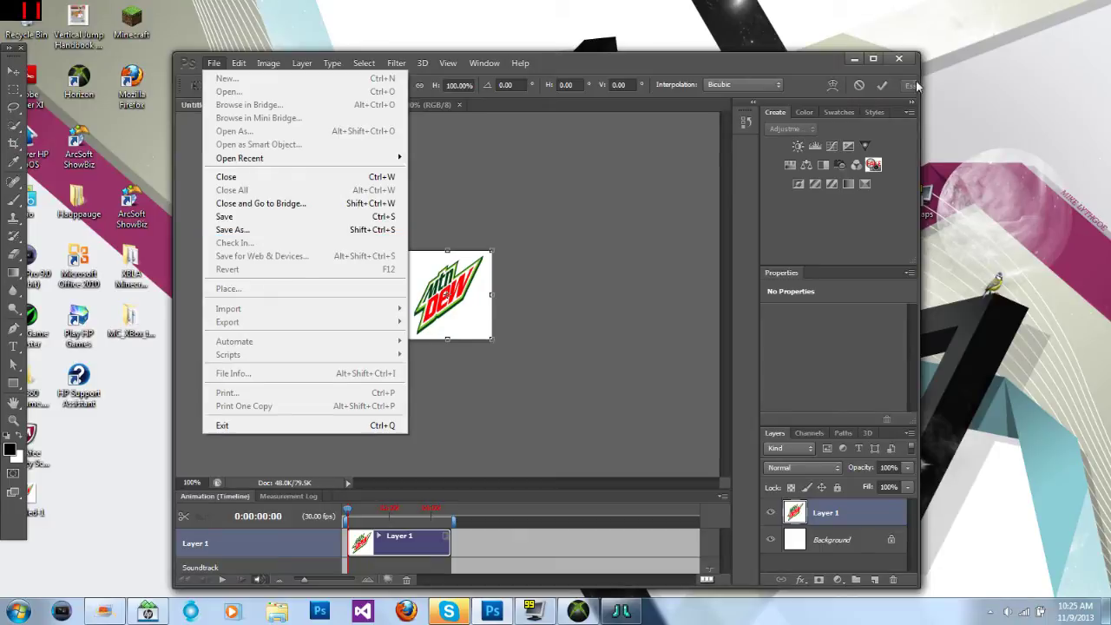
pyautogui.click(899, 59)
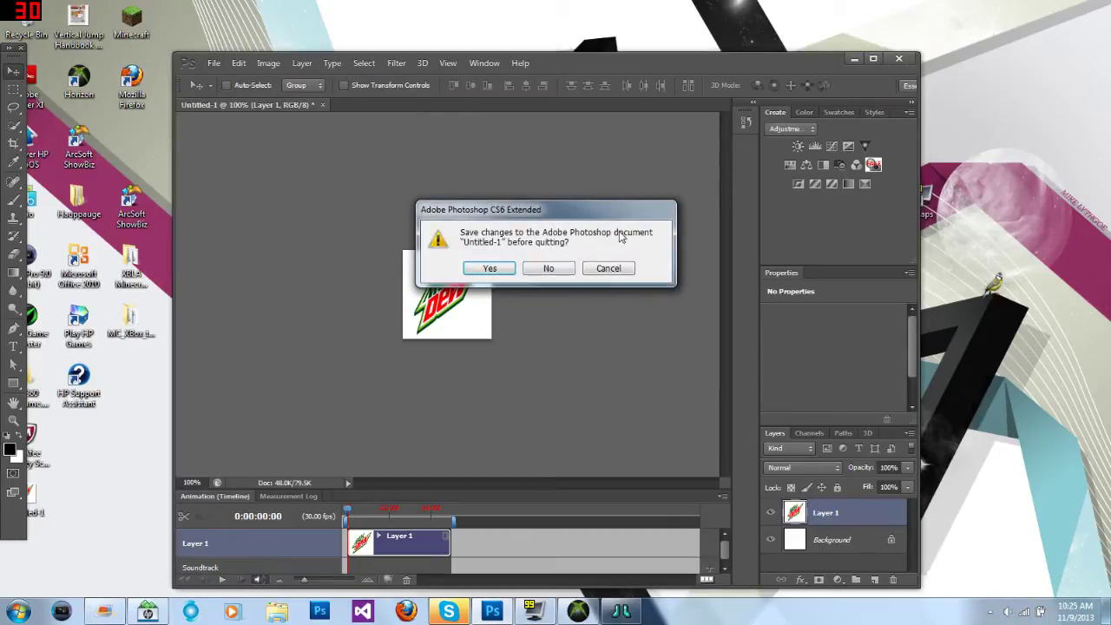
pyautogui.click(549, 268)
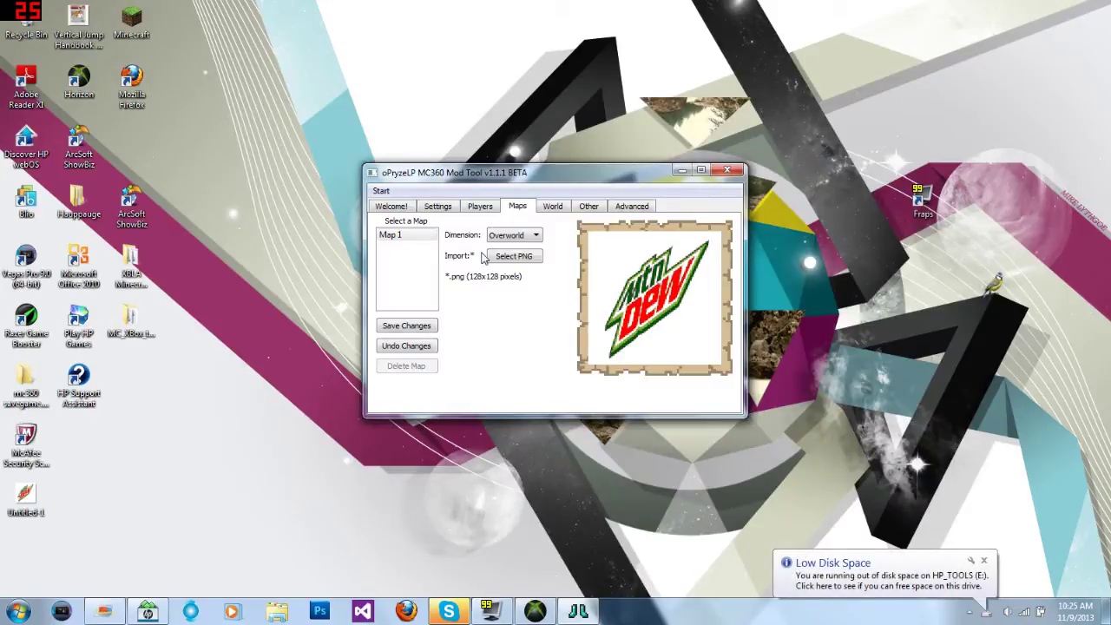
# Set Map 1's dimension to Nether and save the map changes
pyautogui.click(507, 235)
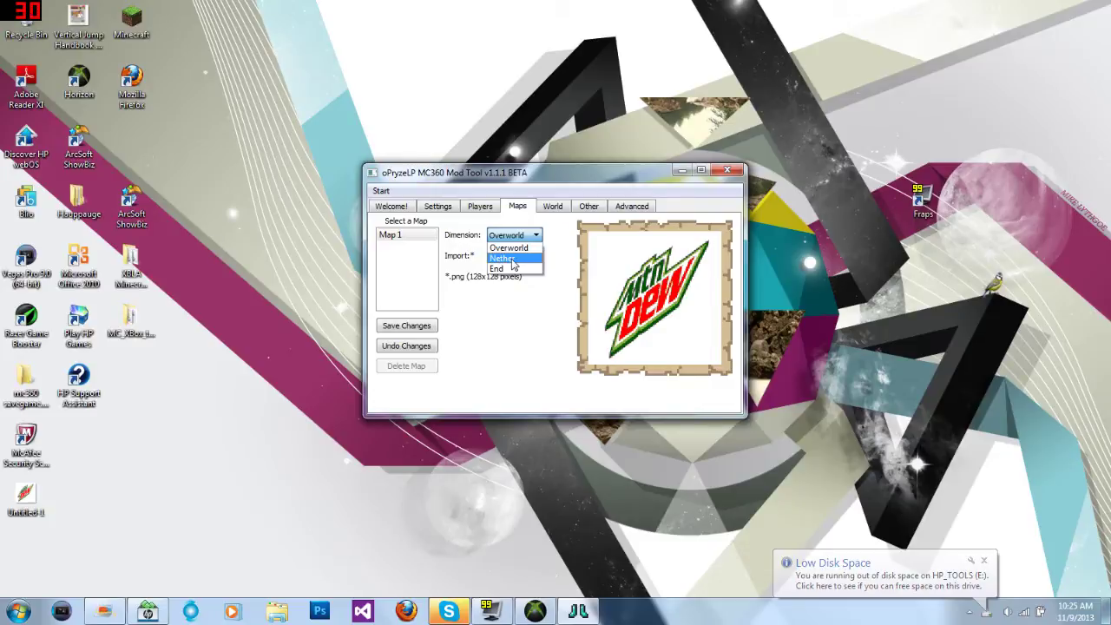
pyautogui.press('Return')
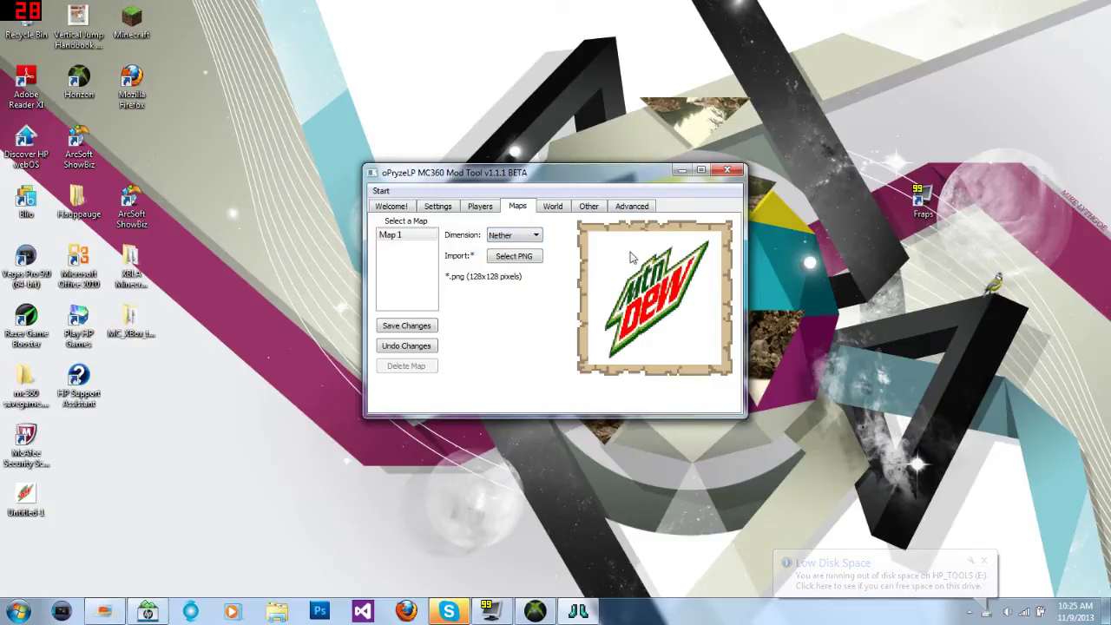
pyautogui.click(518, 236)
pyautogui.click(518, 258)
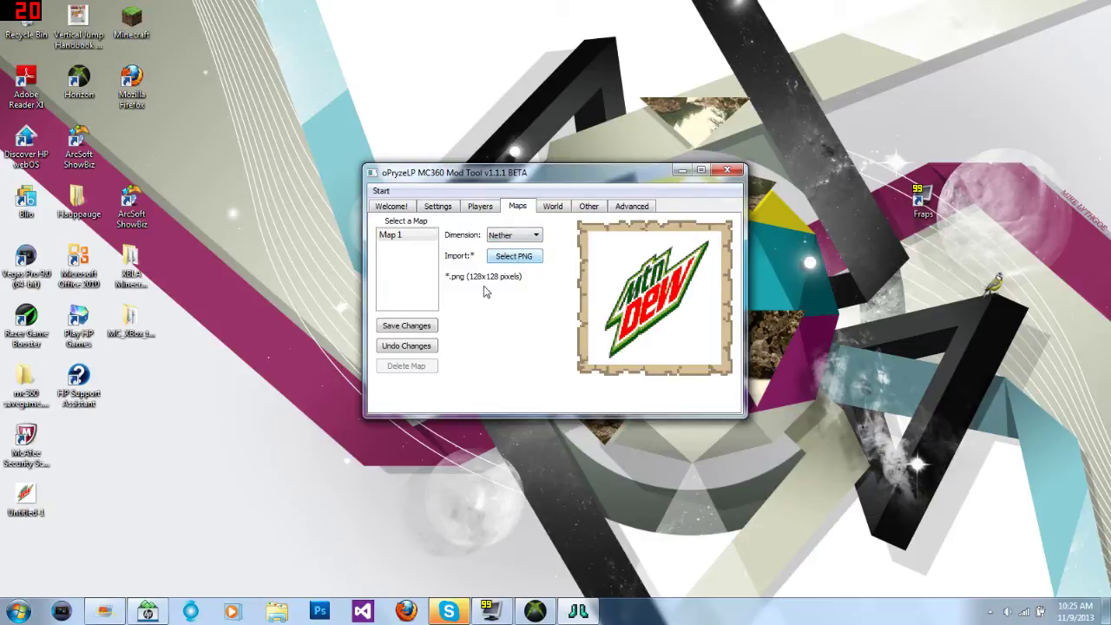
pyautogui.click(404, 326)
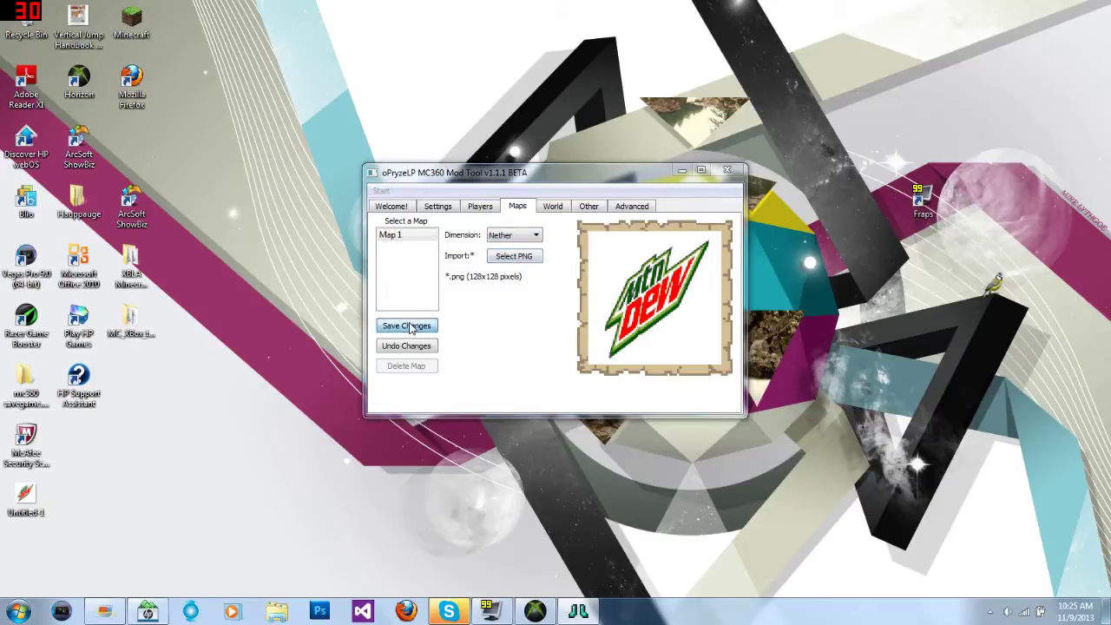
pyautogui.click(590, 315)
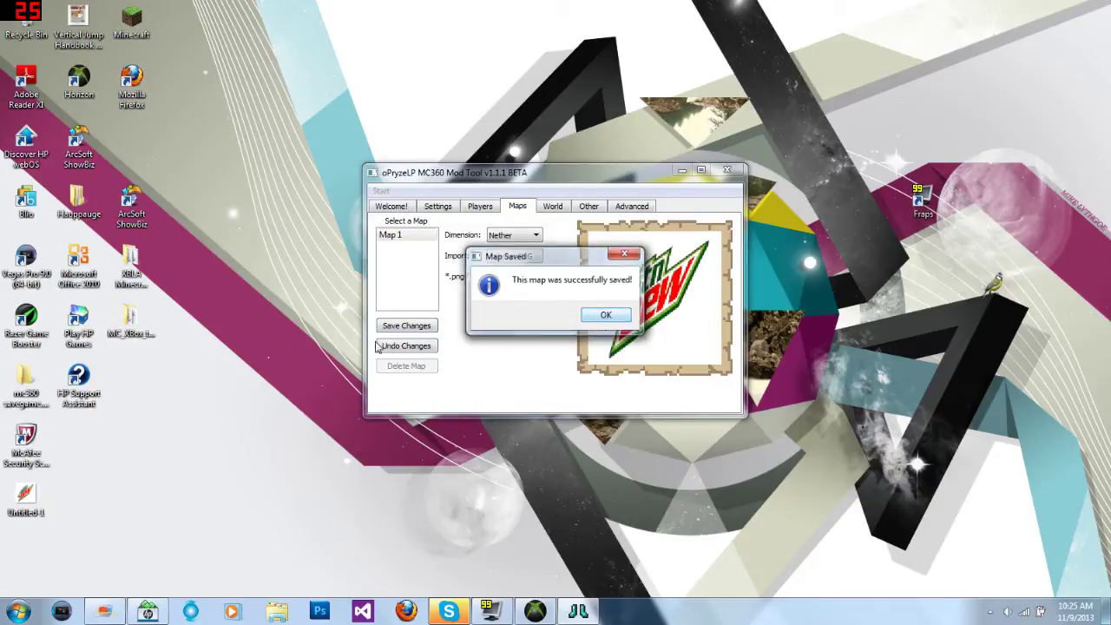
pyautogui.click(423, 328)
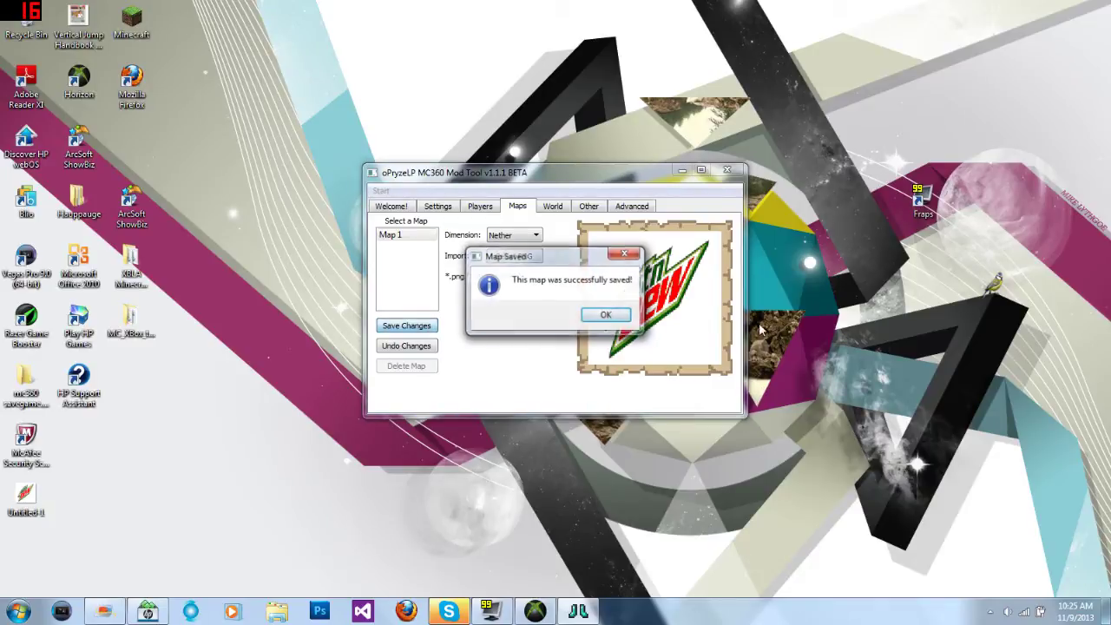
pyautogui.click(615, 316)
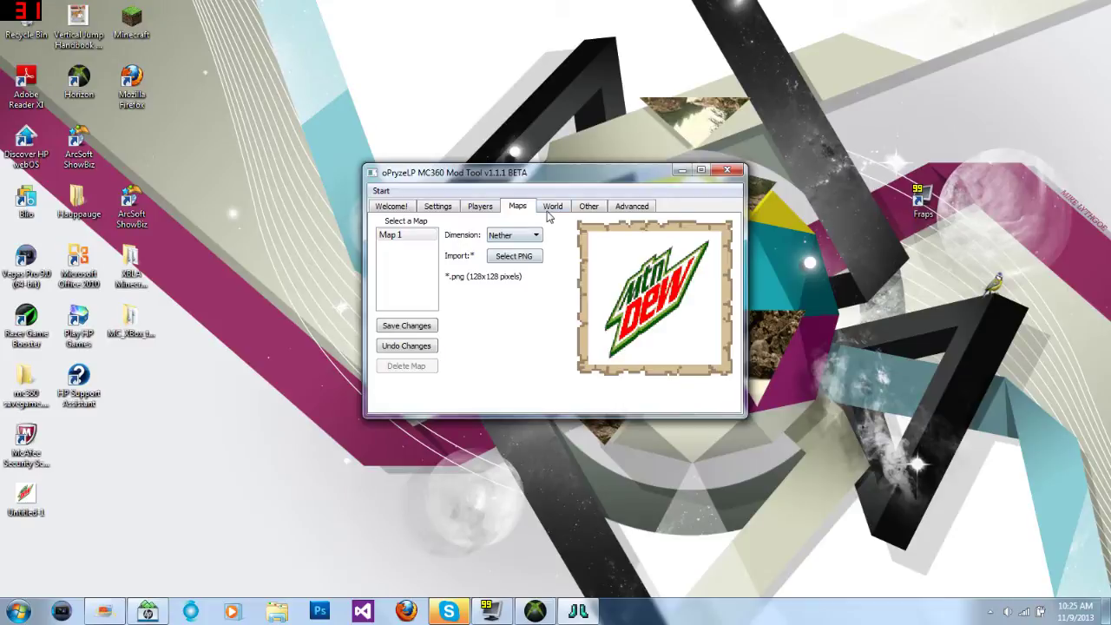
# Load the Overworld, locate the chunk at X 0, Y 70, Z 0 and clear that chunk
pyautogui.click(551, 209)
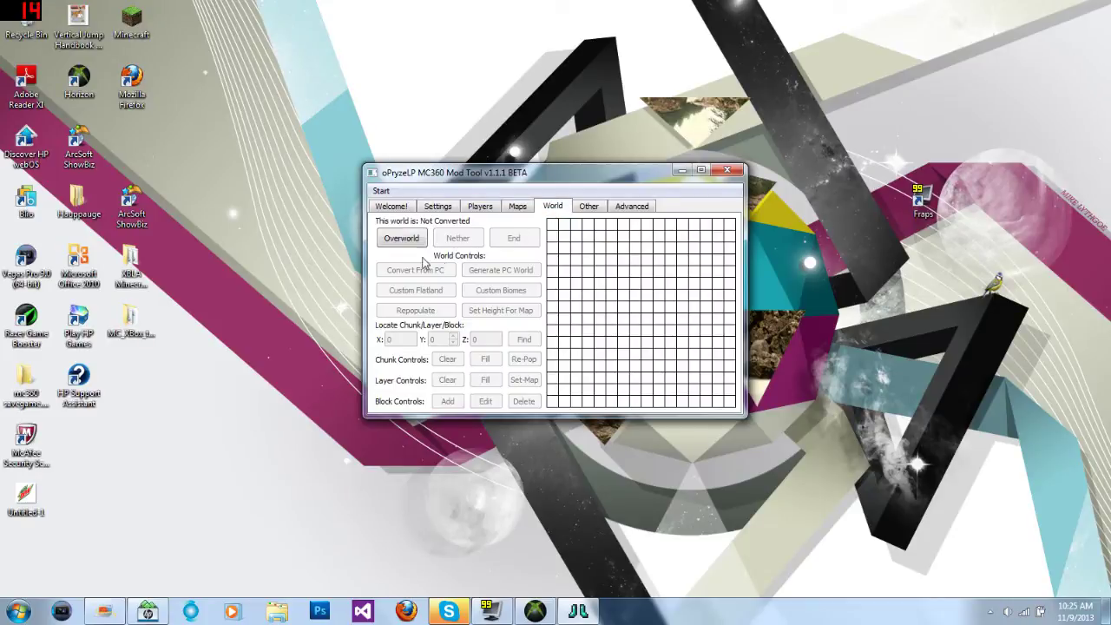
pyautogui.click(401, 237)
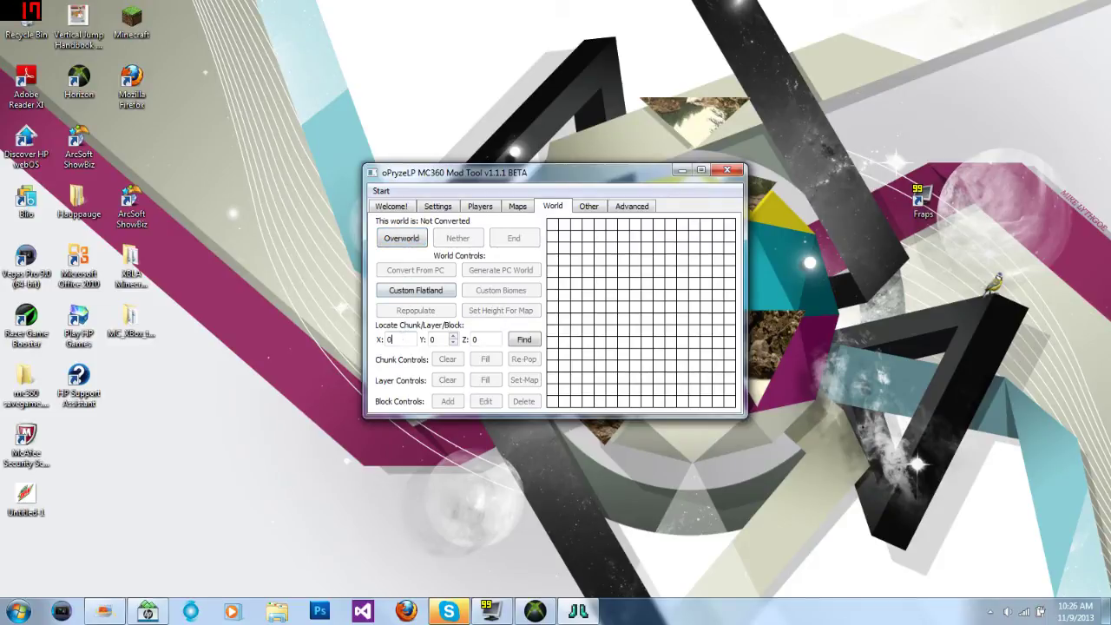
pyautogui.click(434, 340)
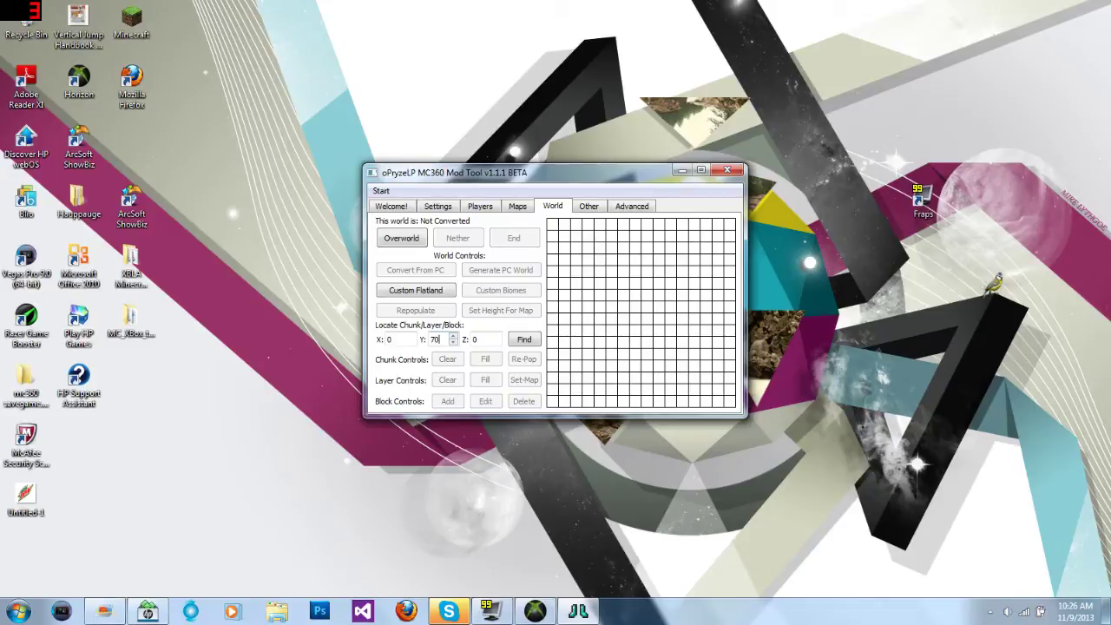
pyautogui.click(519, 341)
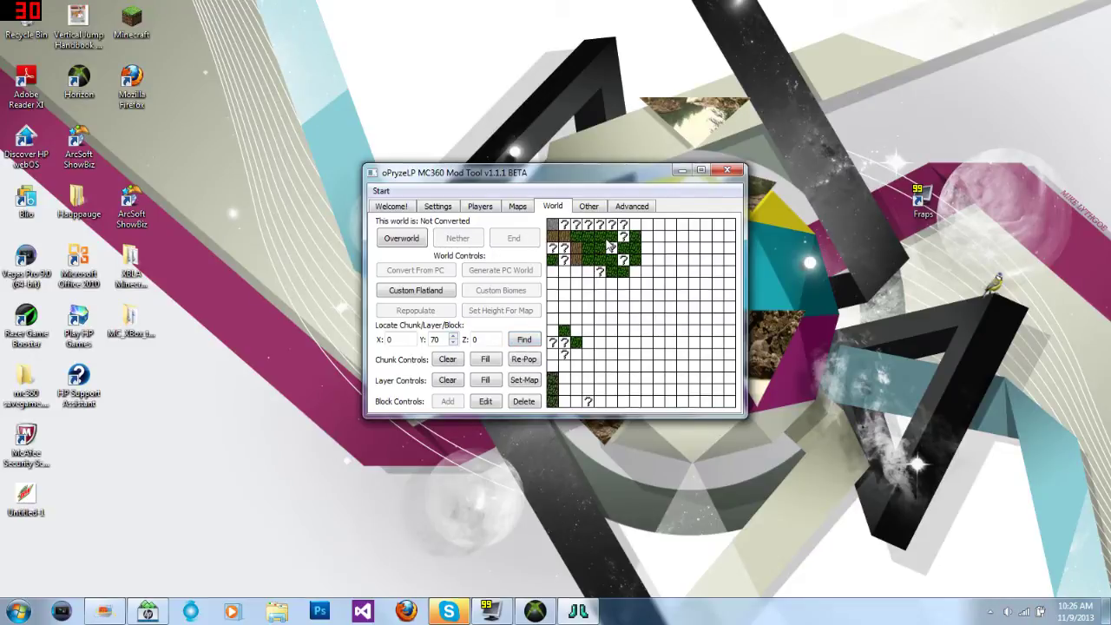
pyautogui.click(446, 361)
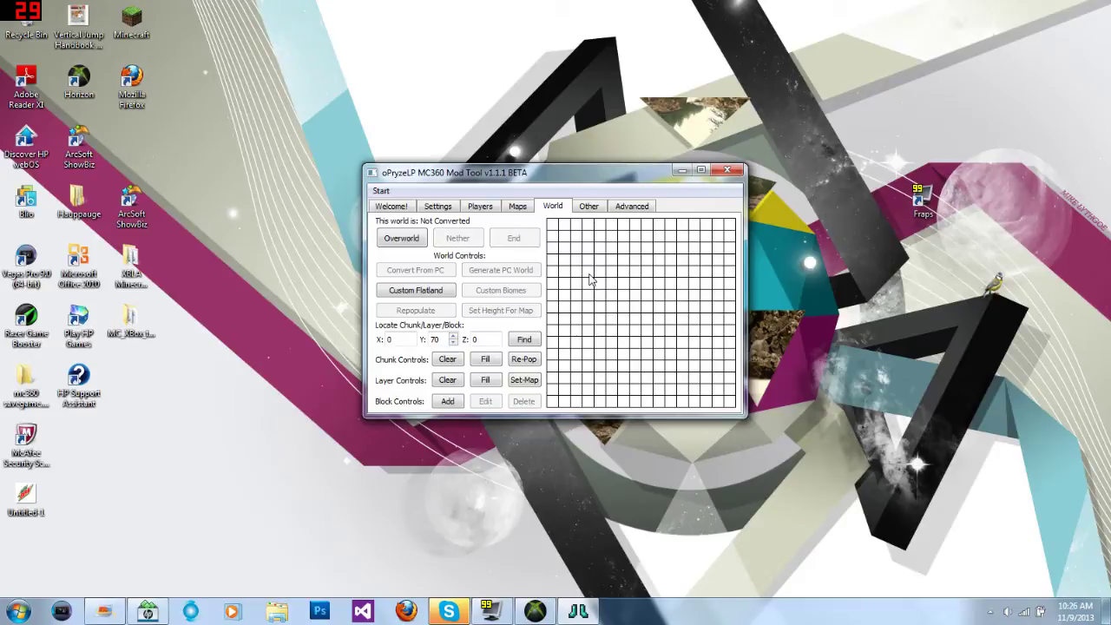
# Locate the world layer at X 0, Y 65, Z -10 and clear that layer
pyautogui.click(452, 343)
pyautogui.click(453, 343)
pyautogui.click(453, 343)
pyautogui.click(524, 339)
pyautogui.click(453, 336)
pyautogui.click(521, 343)
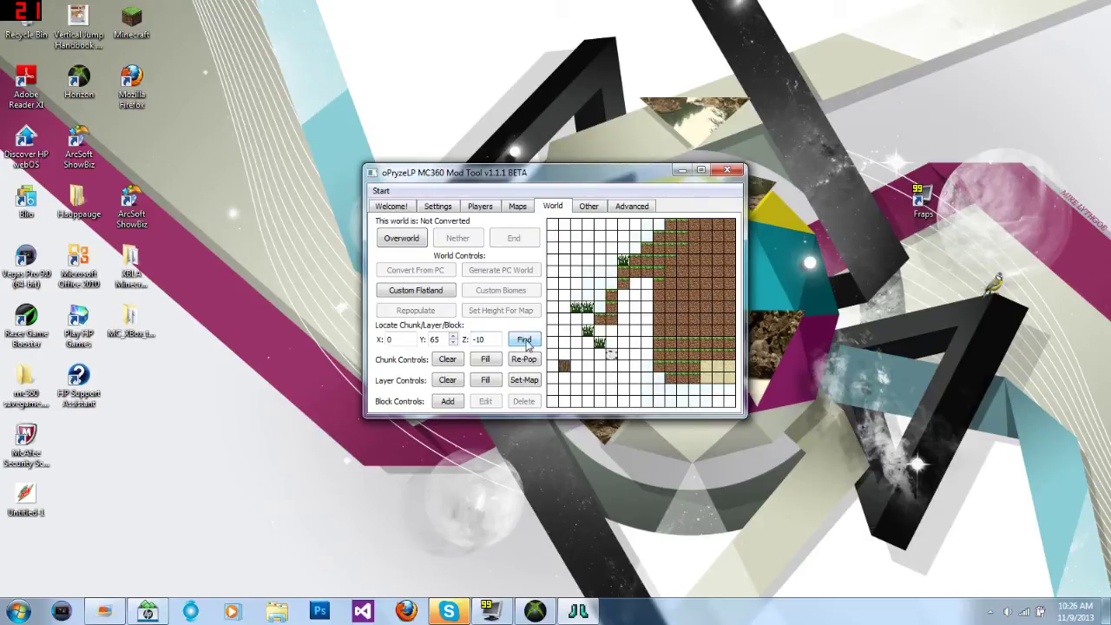
pyautogui.click(449, 380)
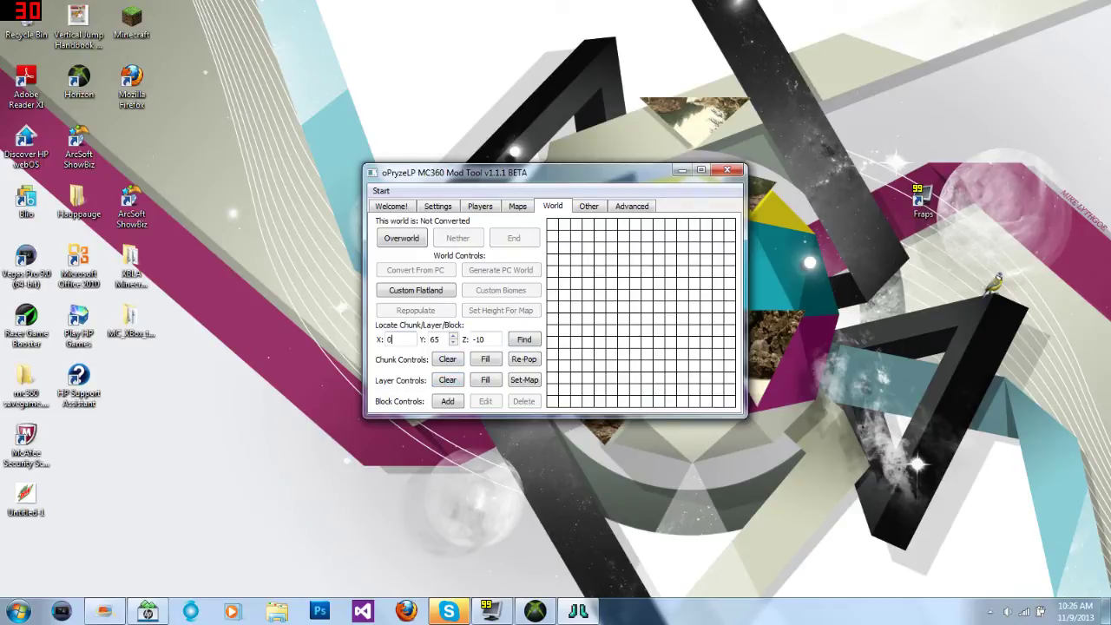
# Locate the chunk at X -10, Y 65, Z -10, clear it and fill it with 35:8 Light Gray Wool
pyautogui.write('-1')
pyautogui.click(522, 342)
pyautogui.click(447, 360)
pyautogui.click(486, 361)
pyautogui.scroll(-9, 514, 305)
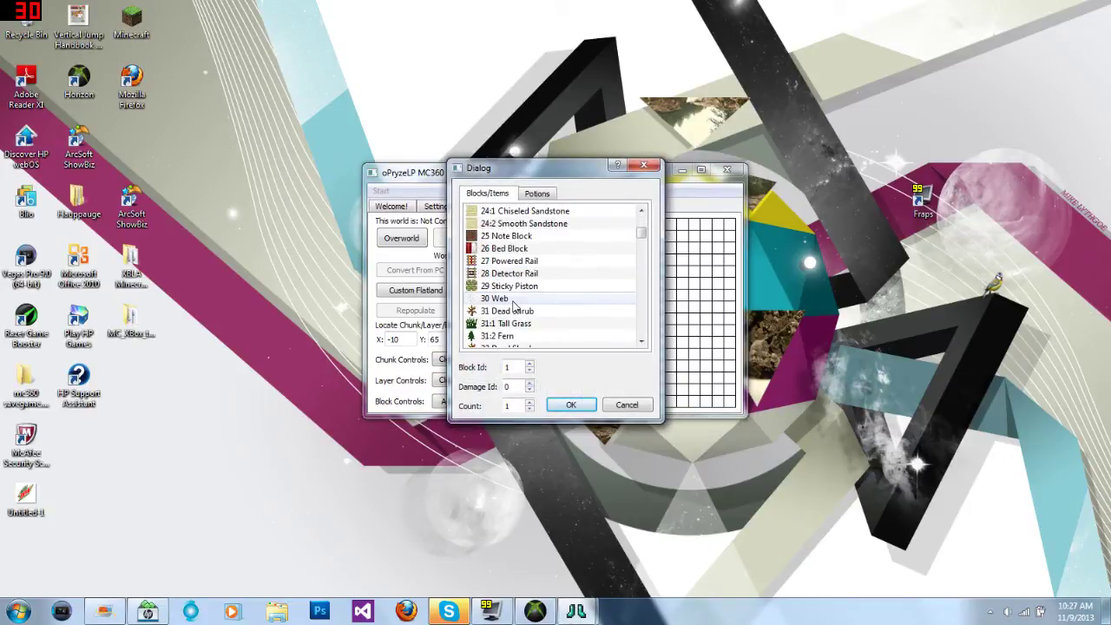
pyautogui.scroll(-5, 514, 305)
pyautogui.click(512, 299)
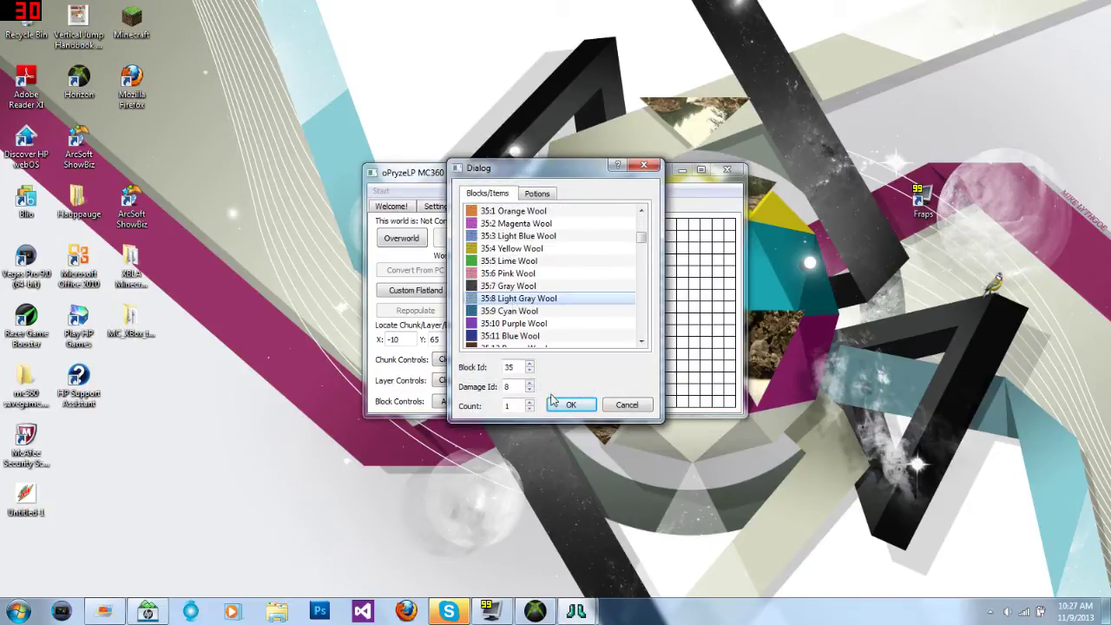
pyautogui.click(570, 405)
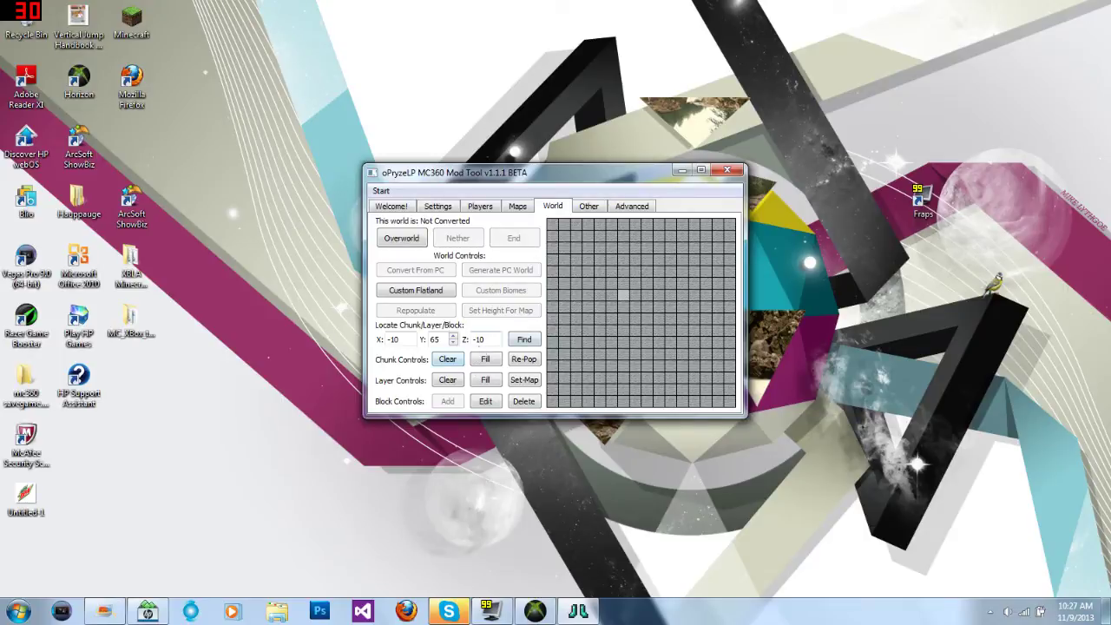
# Replace a single block near the lower part of the wool-filled chunk grid with a different block type
pyautogui.click(487, 359)
pyautogui.click(485, 379)
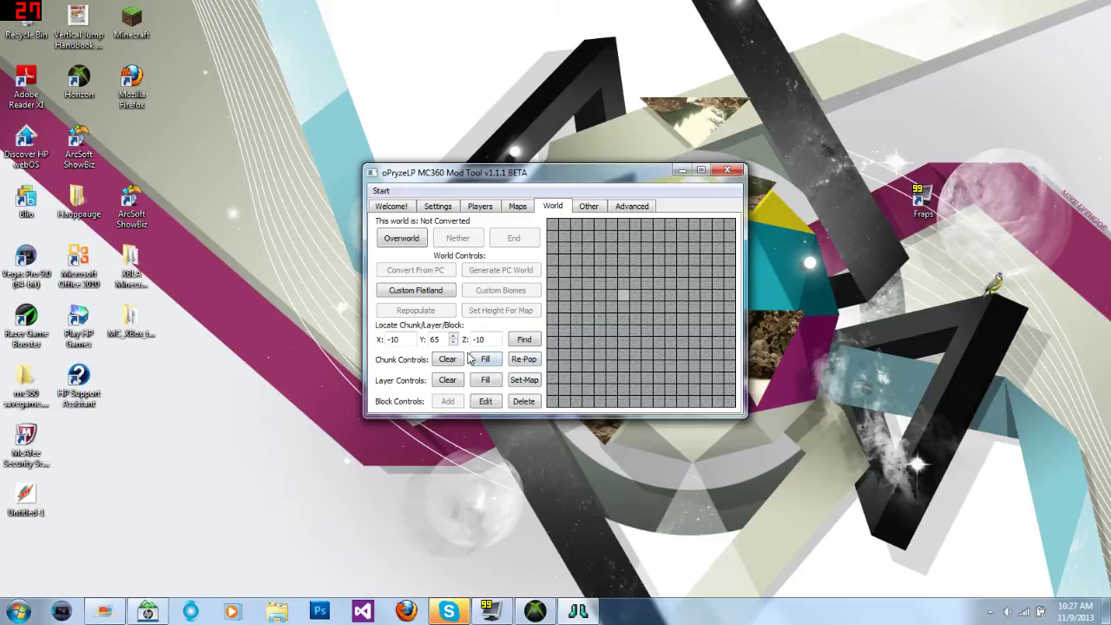
pyautogui.click(487, 403)
pyautogui.click(601, 366)
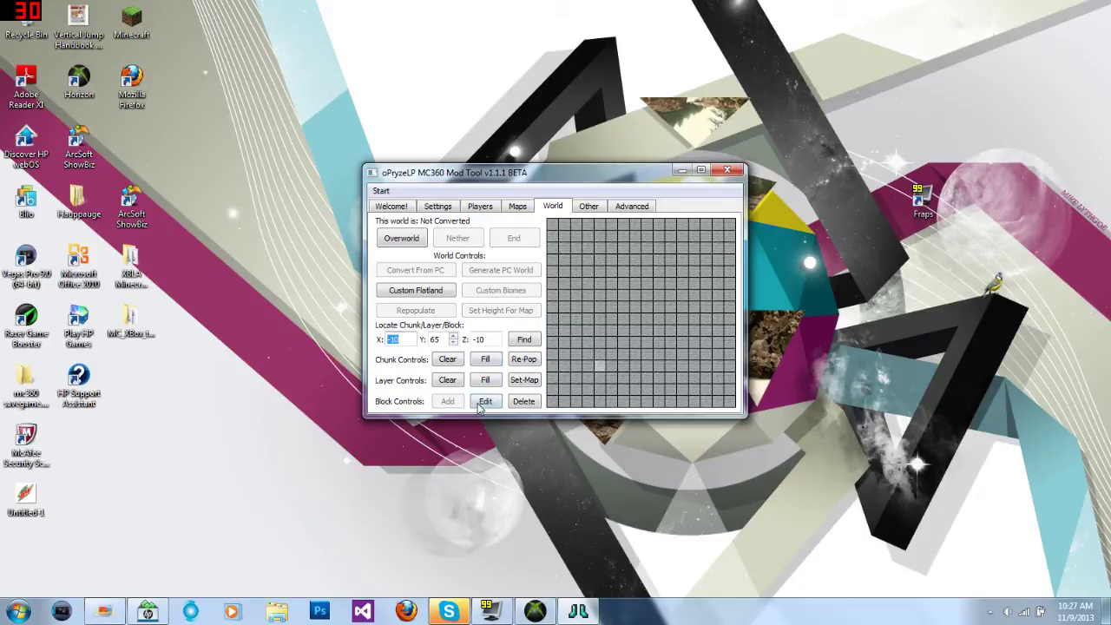
pyautogui.click(485, 401)
pyautogui.scroll(-2, 514, 313)
pyautogui.click(503, 322)
pyautogui.click(570, 405)
# Set up a mob spawner at X 0, Y 75, Z 0 with minimum and maximum spawn delays of 1000 ticks and spawn count 1
pyautogui.click(590, 208)
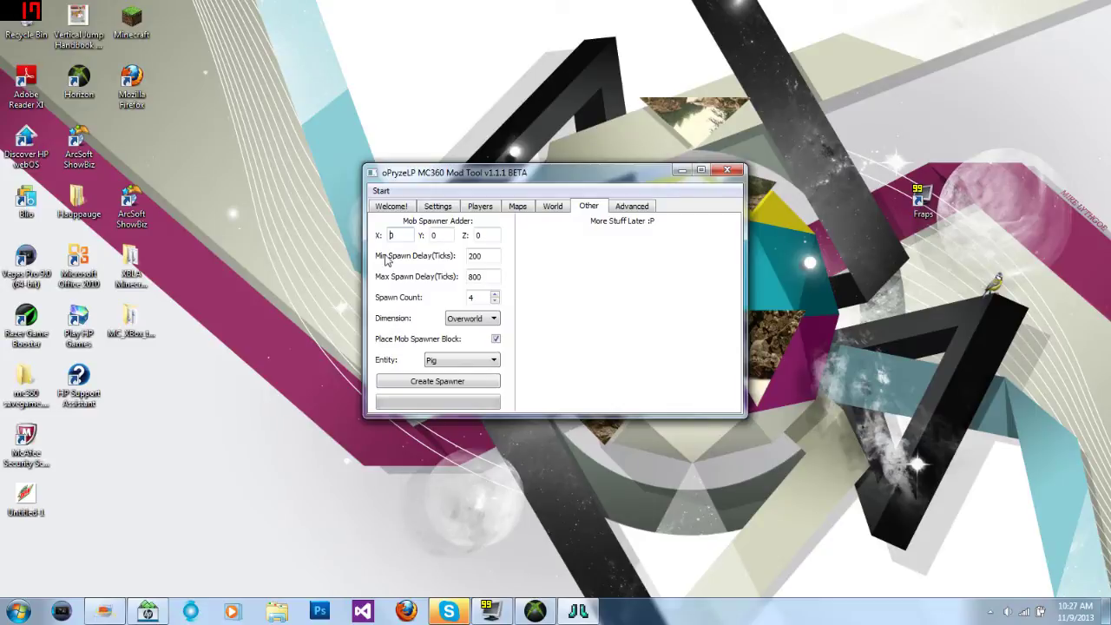
pyautogui.click(436, 235)
pyautogui.write('1000')
pyautogui.press('Tab')
pyautogui.write('1000')
pyautogui.click(495, 301)
# Choose Ender Dragon as the spawner's entity and create the mob spawner
pyautogui.click(448, 361)
pyautogui.scroll(-5, 446, 429)
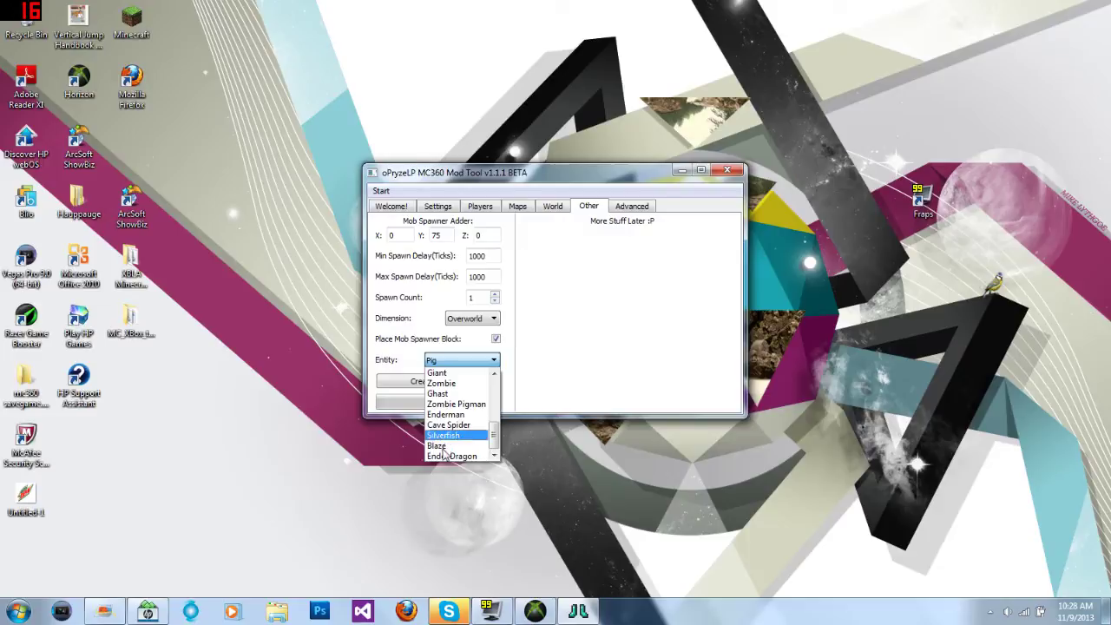
pyautogui.click(448, 447)
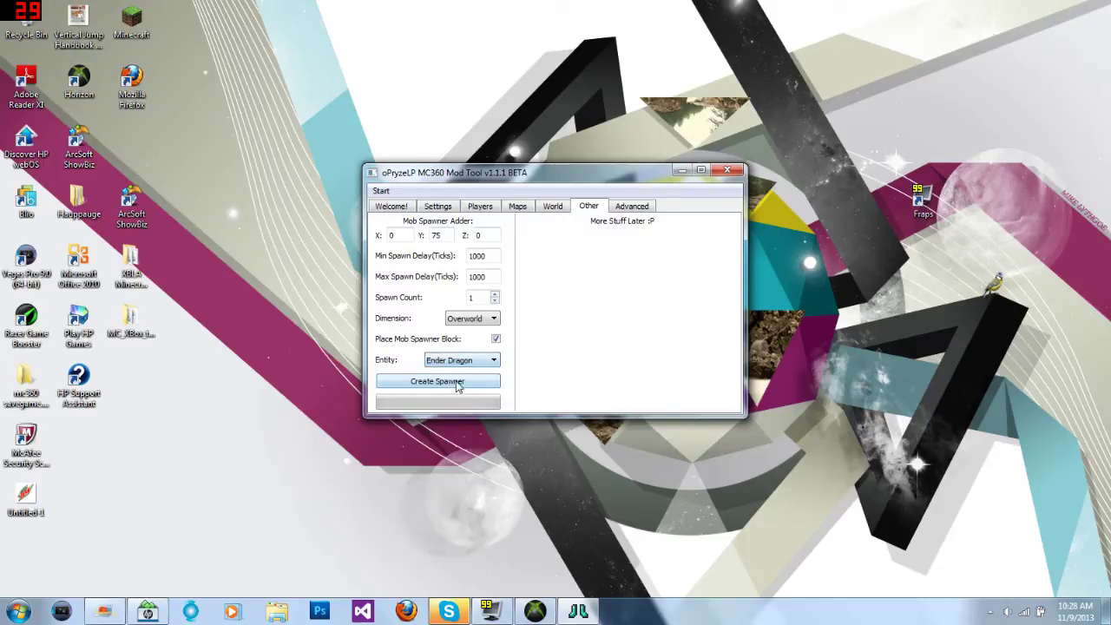
pyautogui.click(457, 385)
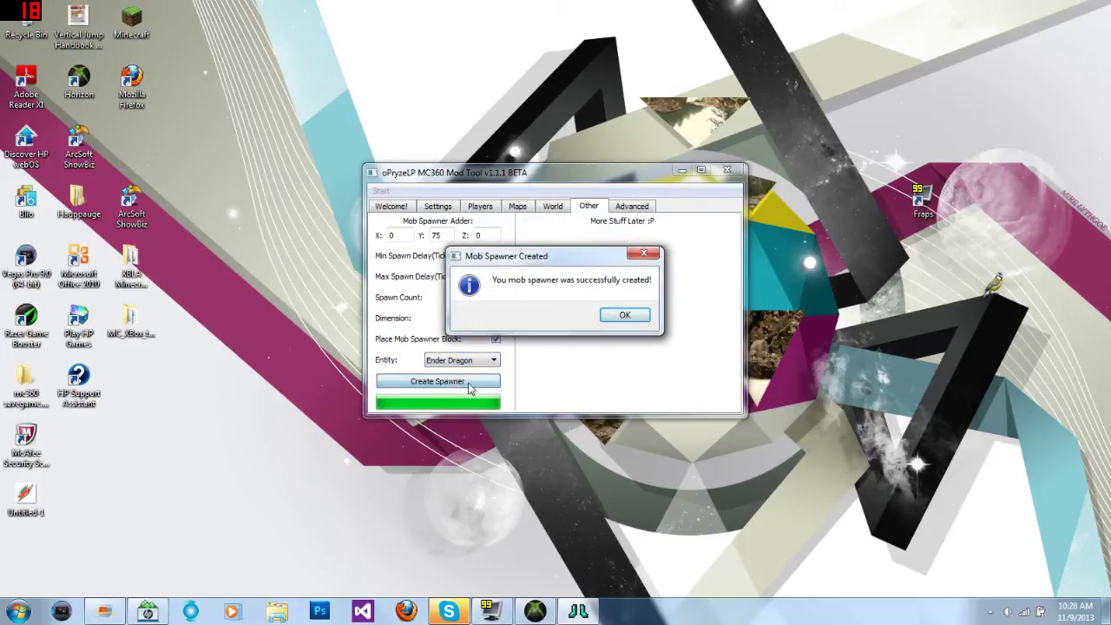
pyautogui.click(624, 315)
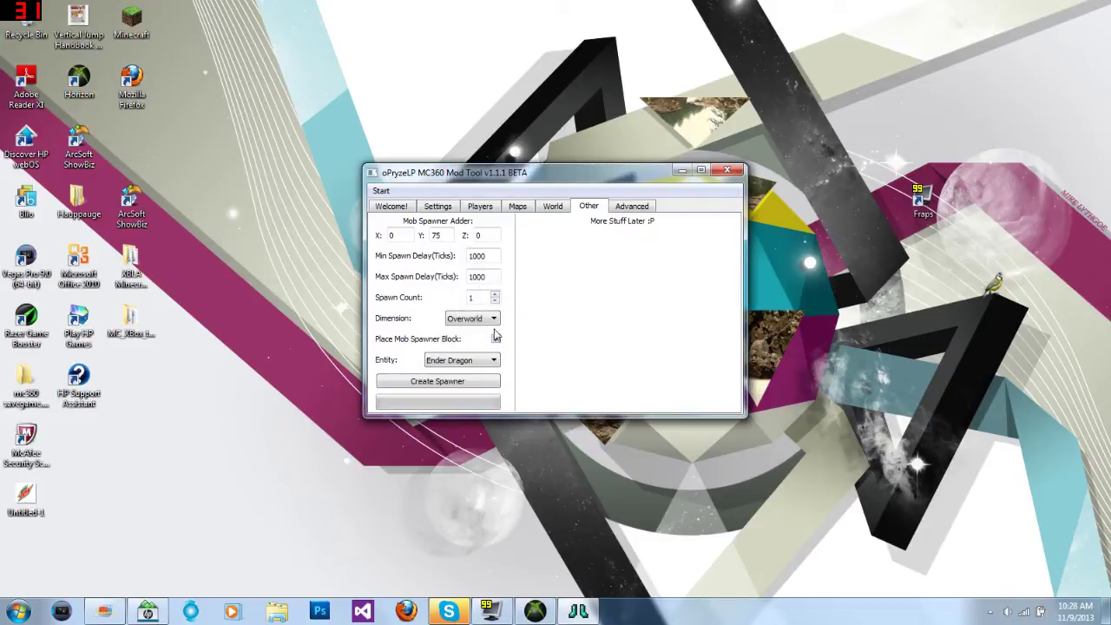
# Locate the world block at X 0, Y 75, Z 0 to check the new mob spawner
pyautogui.click(552, 207)
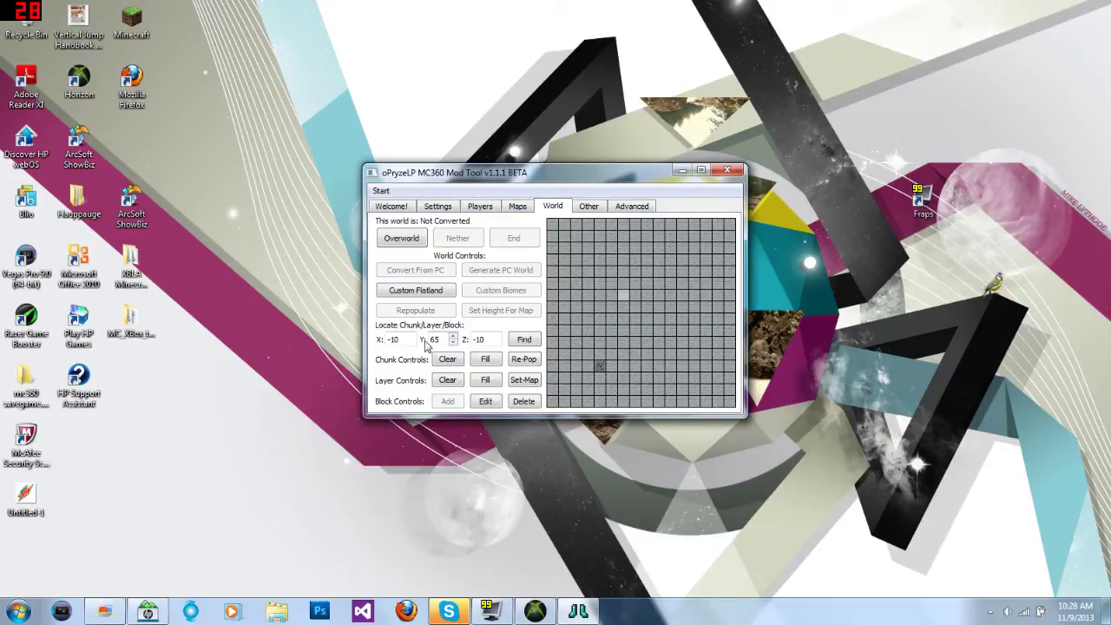
pyautogui.write('0')
pyautogui.press('Tab')
pyautogui.press('Tab')
pyautogui.write('0')
pyautogui.write('75')
pyautogui.click(521, 342)
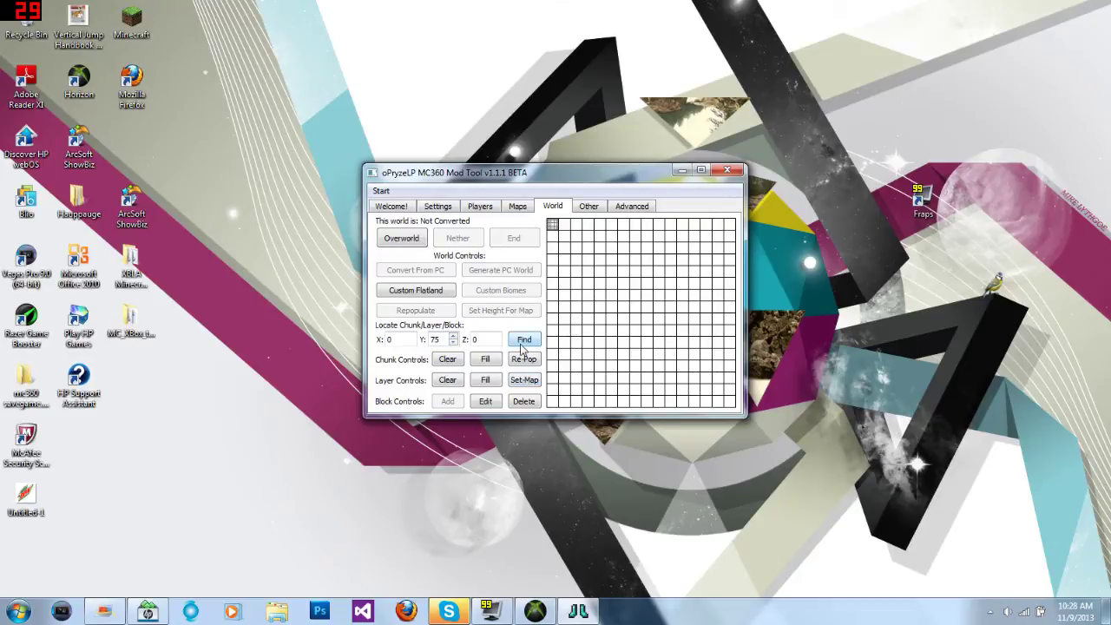
# Save the changes to Player 1's settings and inventory
pyautogui.click(590, 210)
pyautogui.click(482, 207)
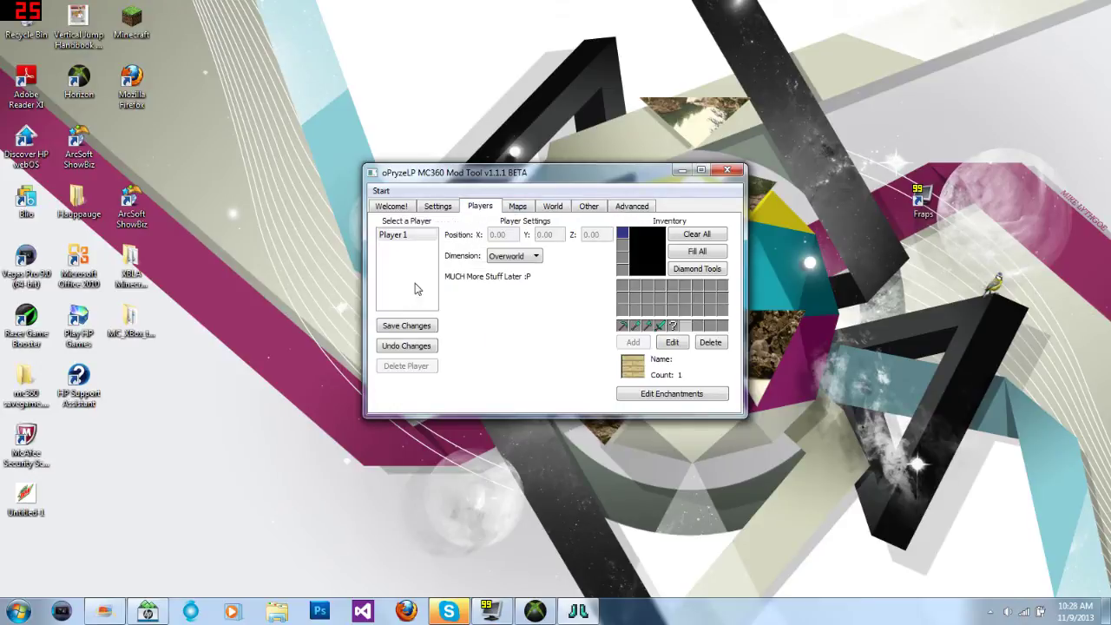
pyautogui.click(406, 328)
pyautogui.click(624, 316)
pyautogui.click(425, 328)
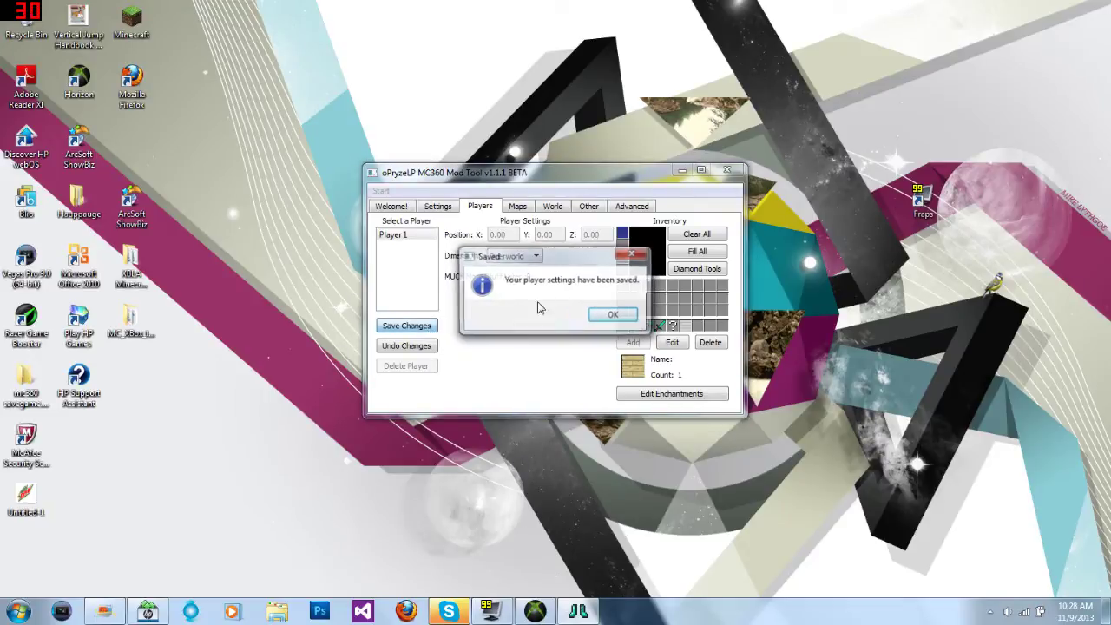
pyautogui.click(612, 318)
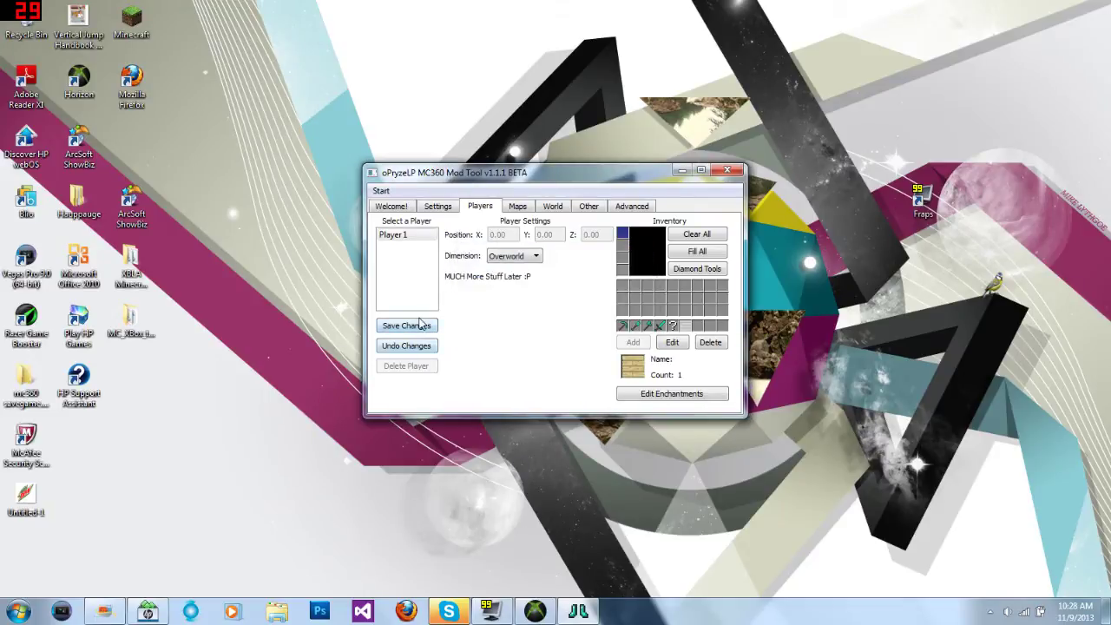
pyautogui.click(518, 206)
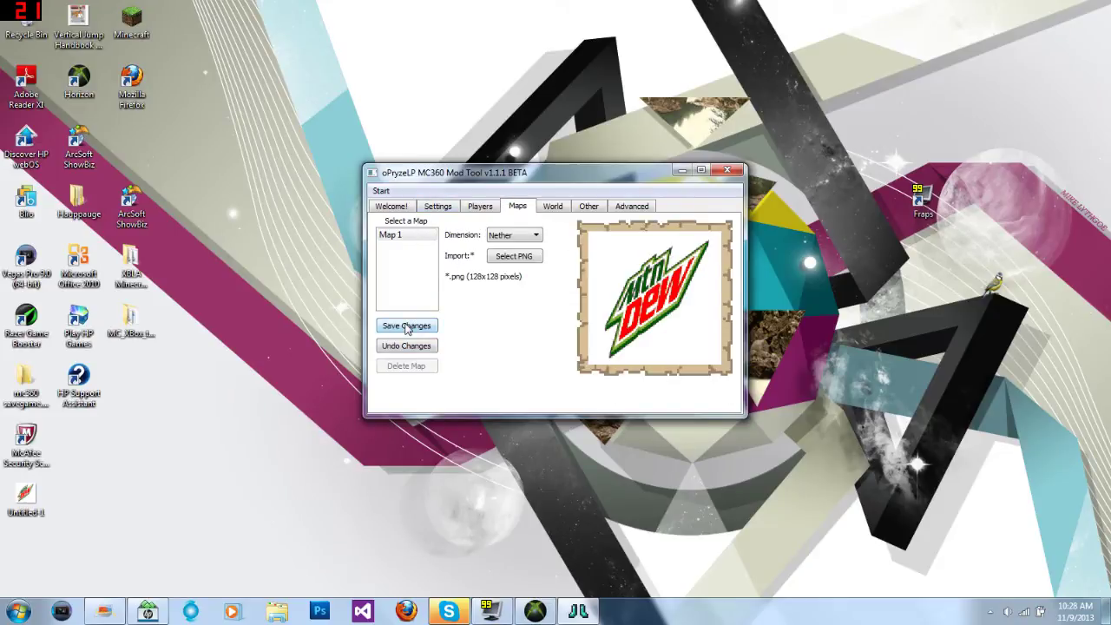
pyautogui.click(479, 207)
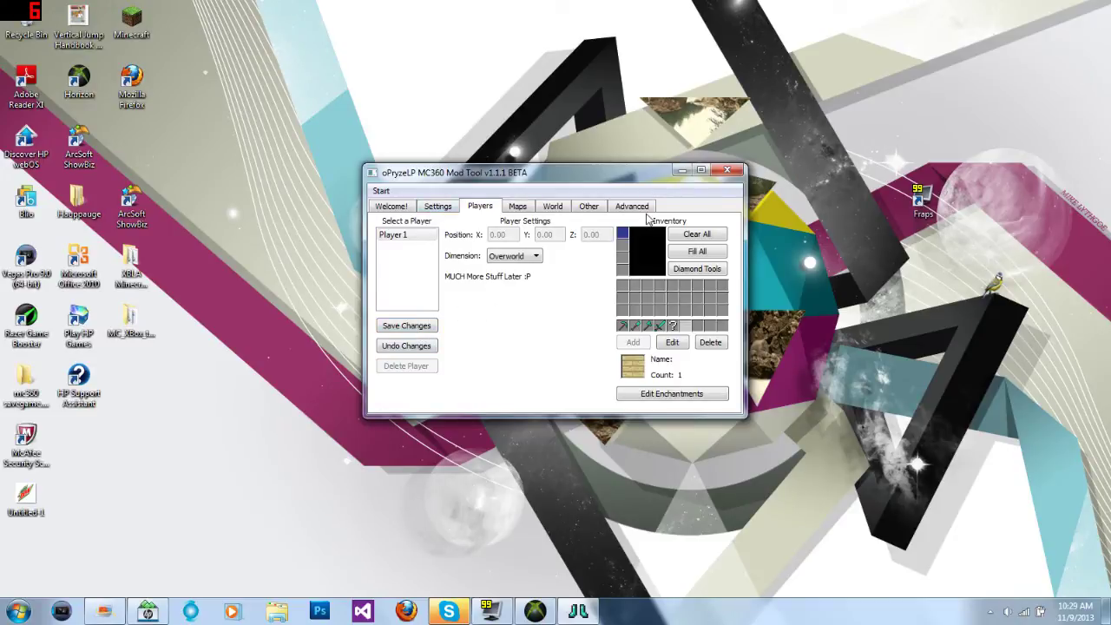
pyautogui.click(618, 208)
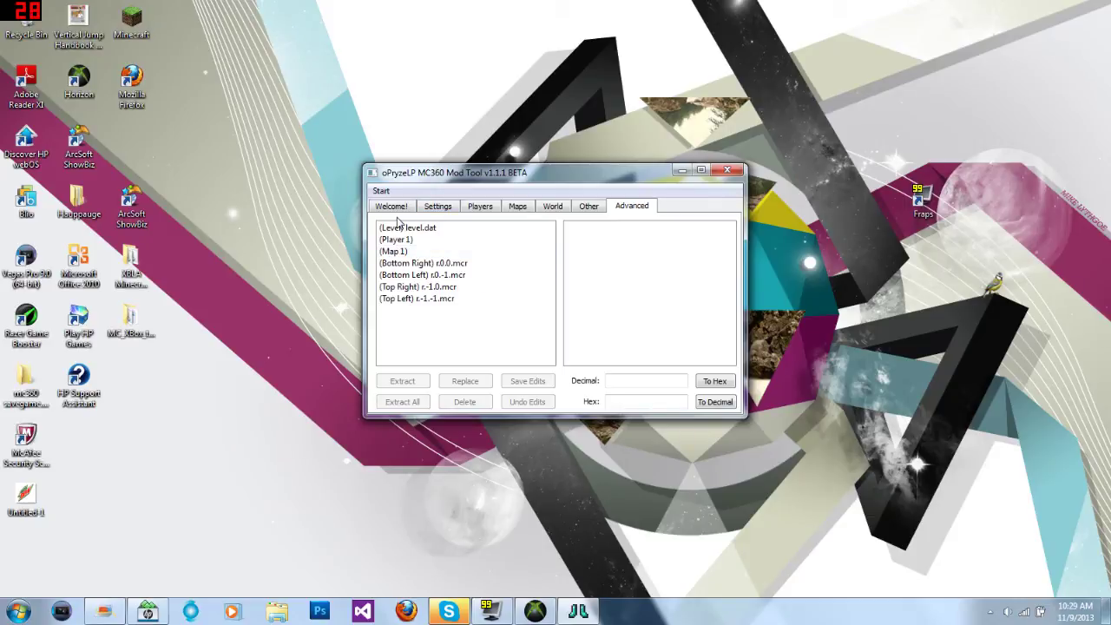
# Save the modded world to the Desktop as a .dat file named savegame, and close the mod tool
pyautogui.click(383, 191)
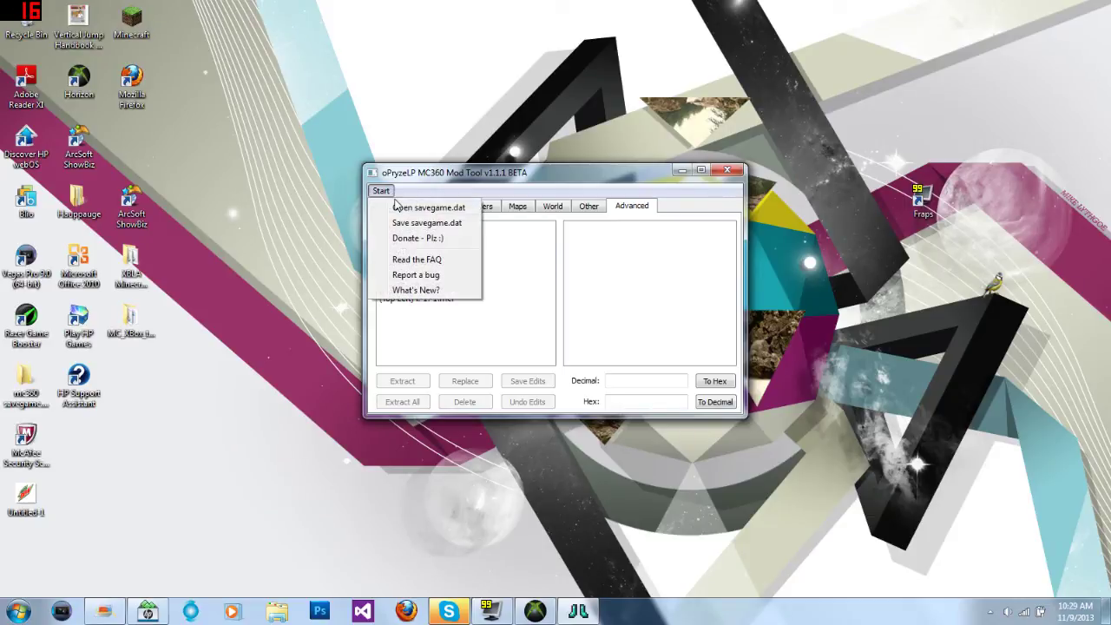
pyautogui.click(408, 224)
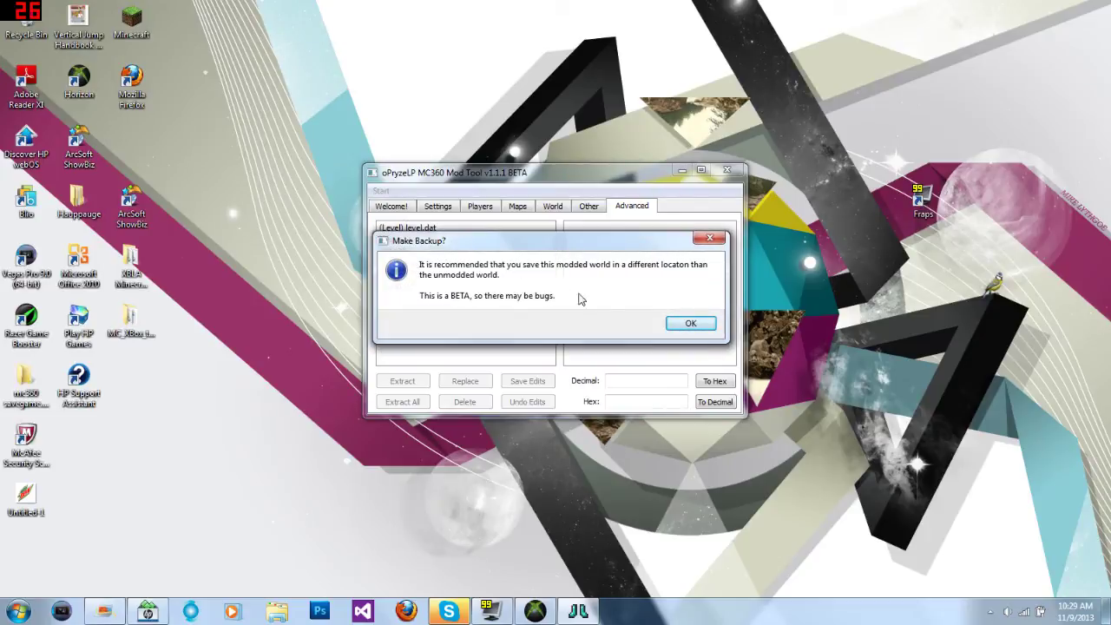
pyautogui.click(691, 322)
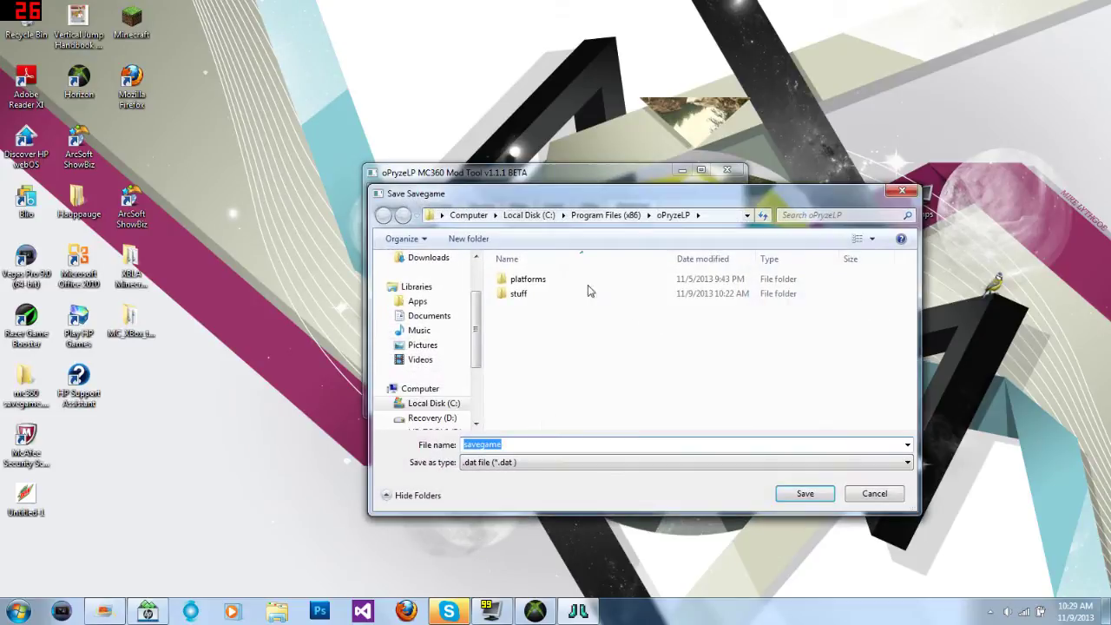
pyautogui.scroll(2, 481, 313)
pyautogui.click(424, 278)
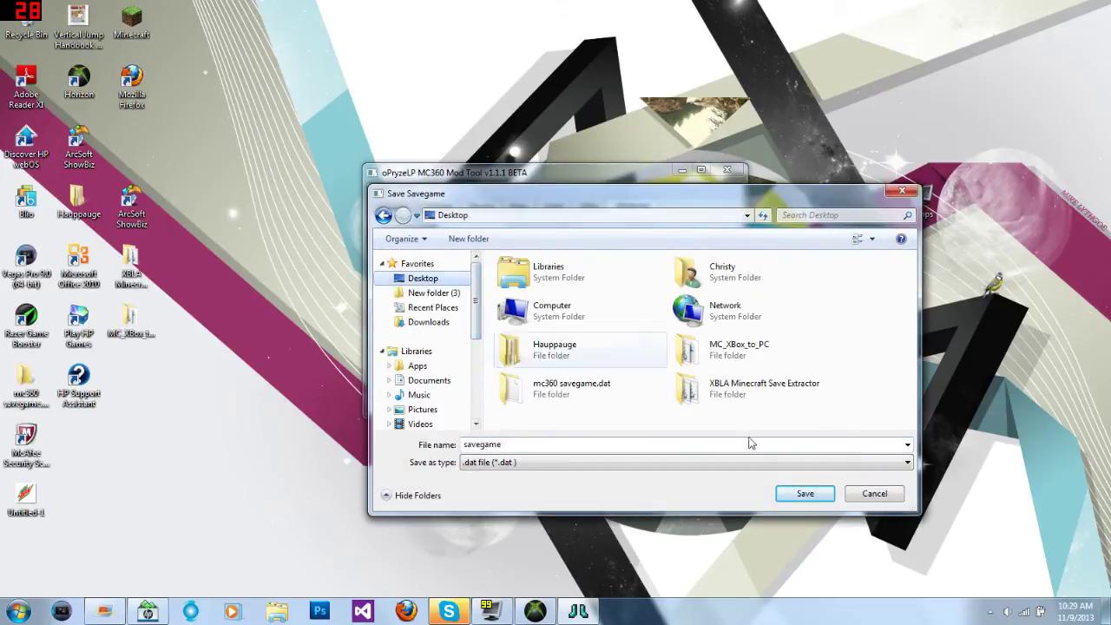
pyautogui.click(816, 501)
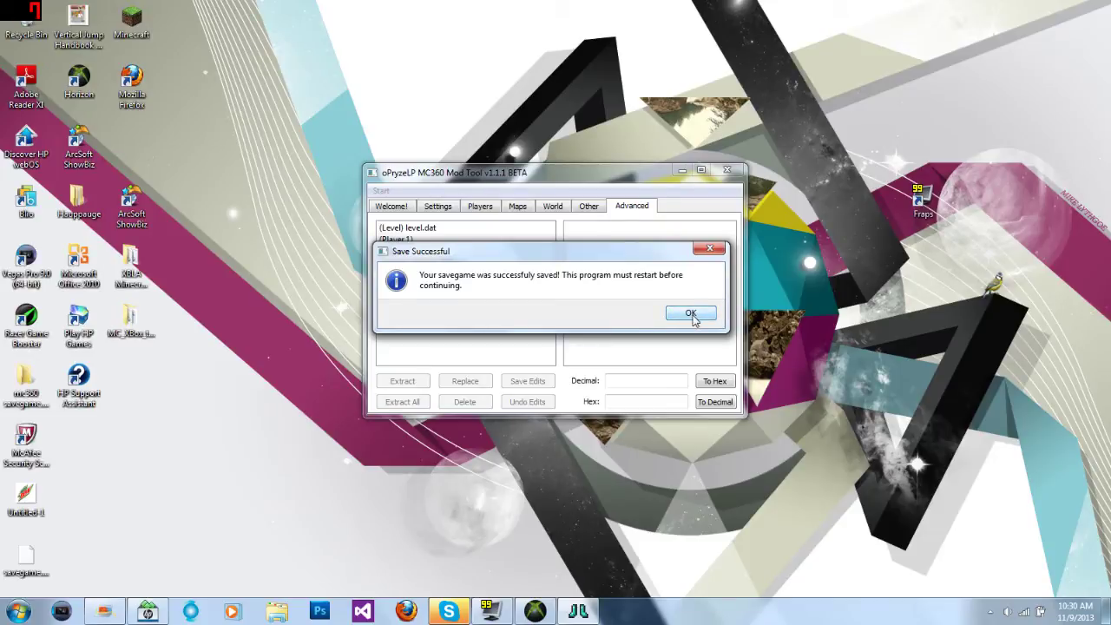
pyautogui.click(691, 314)
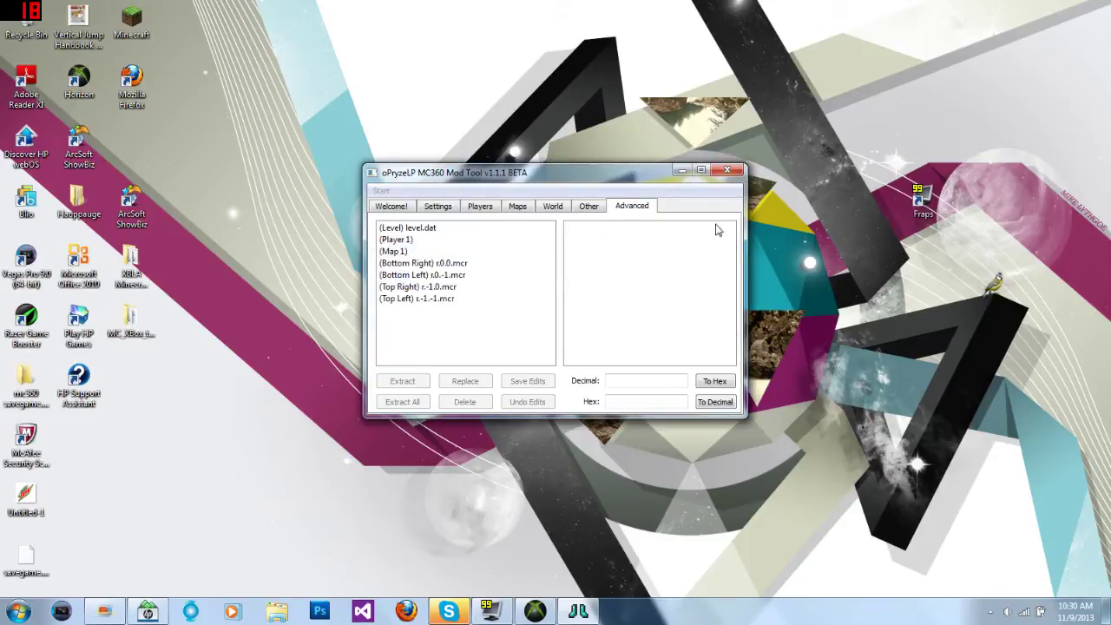
pyautogui.click(729, 169)
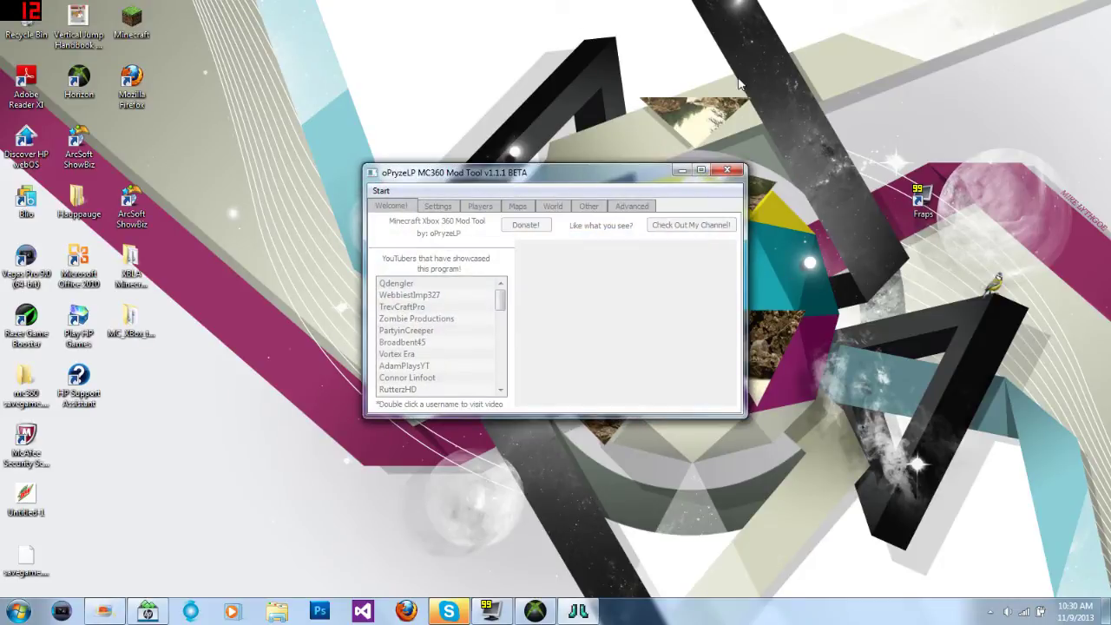
pyautogui.click(727, 169)
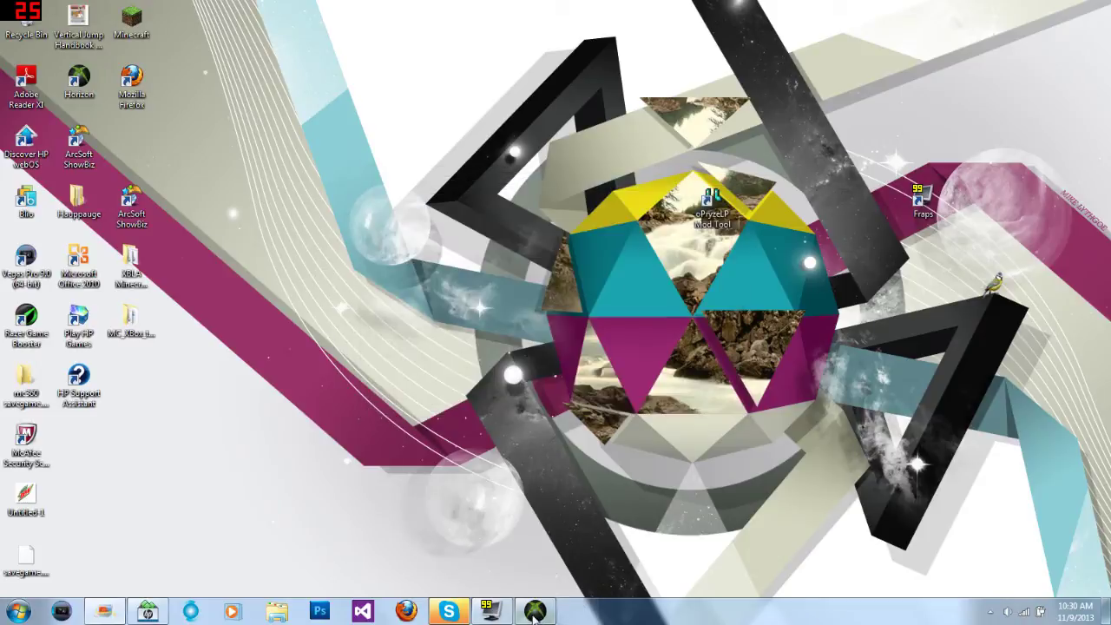
# Switch to Horizon and replace savegame.dat in the Minecraft New World package with the modded savegame.dat from the Desktop
pyautogui.click(524, 611)
pyautogui.rightClick(527, 311)
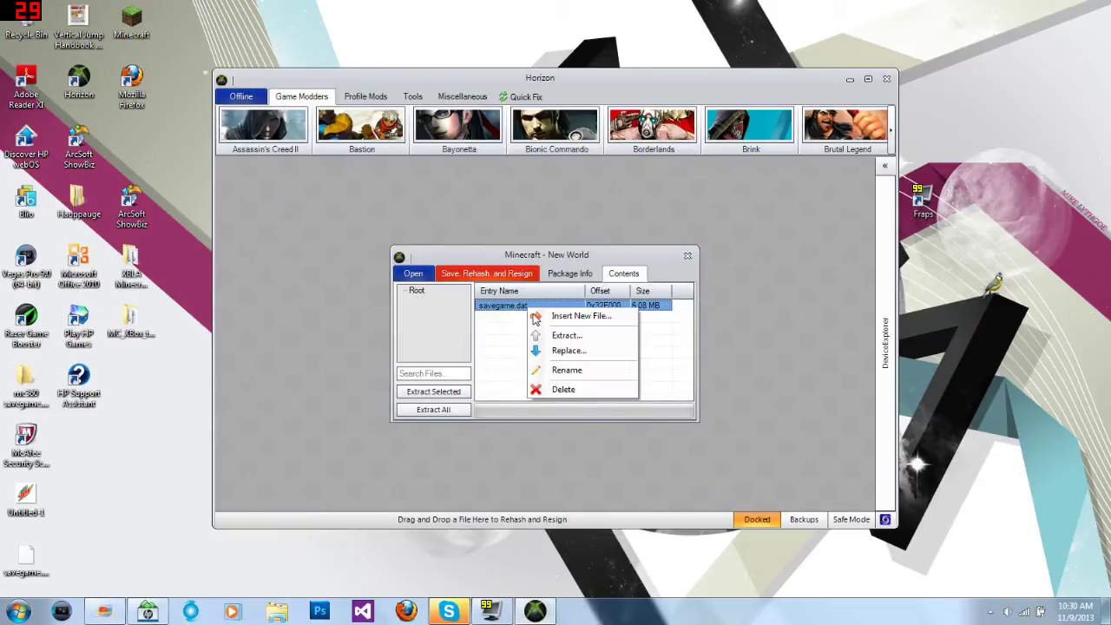
pyautogui.click(532, 350)
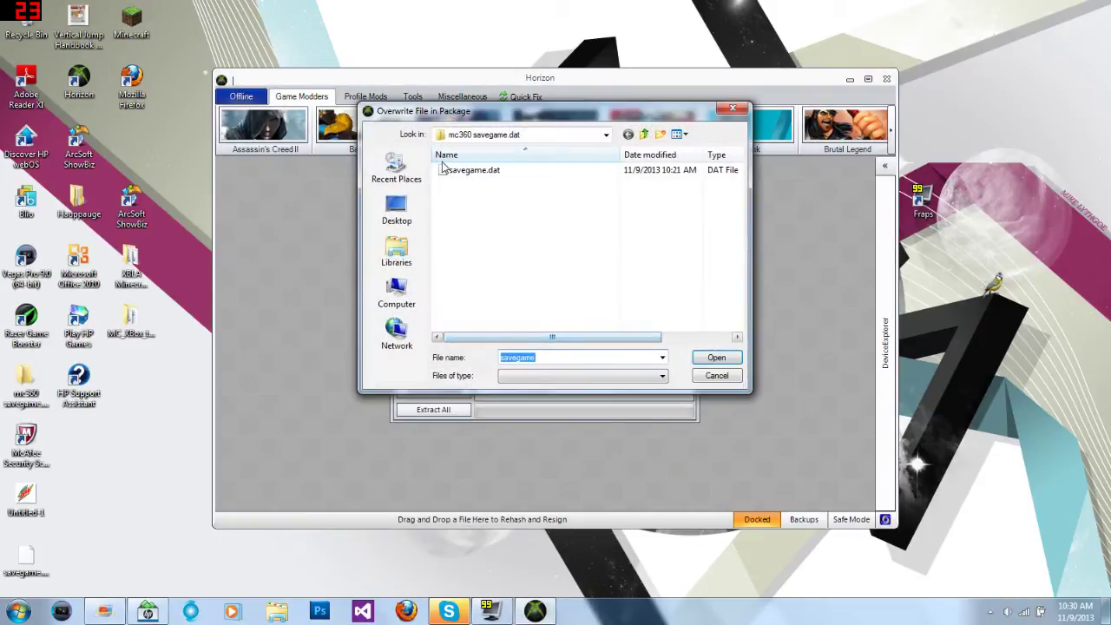
pyautogui.click(401, 212)
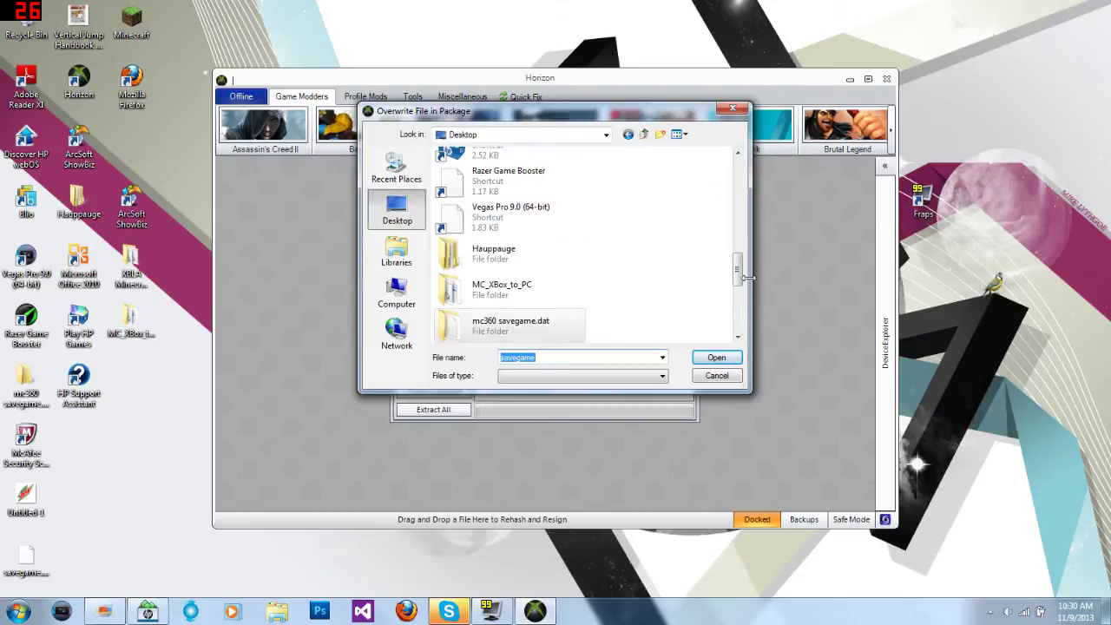
pyautogui.moveTo(738, 276); pyautogui.dragTo(737, 323)
pyautogui.click(527, 262)
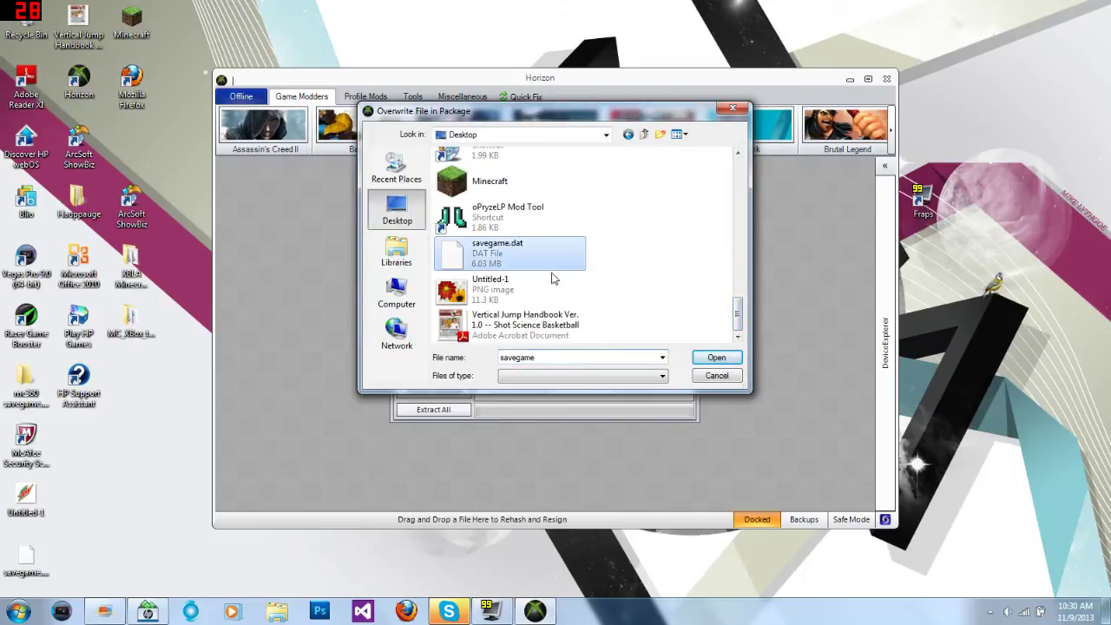
pyautogui.click(717, 360)
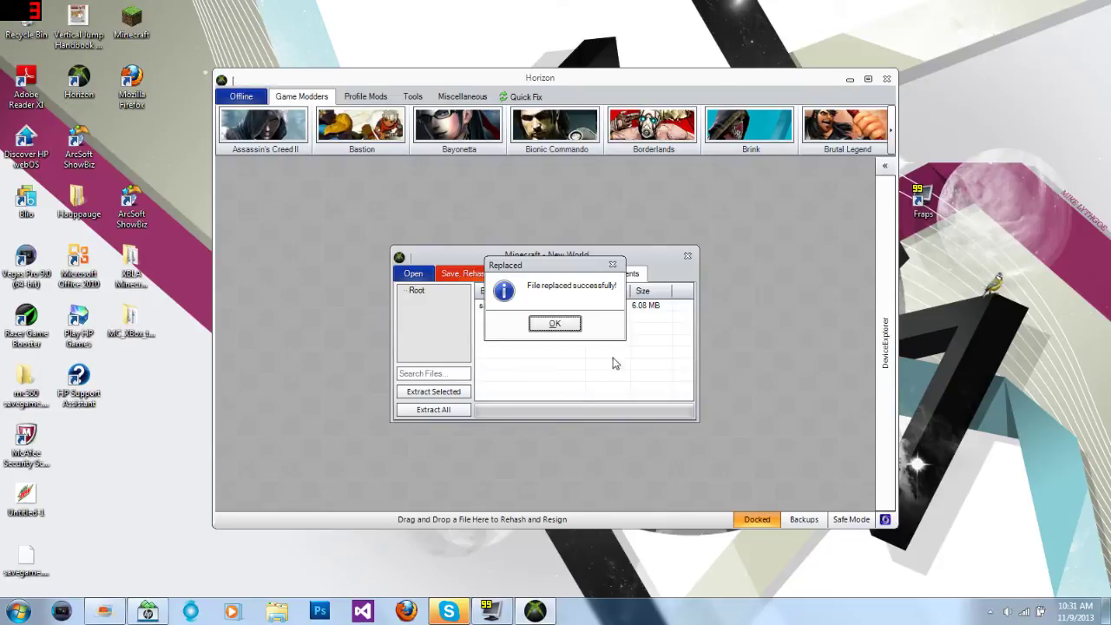
pyautogui.click(555, 323)
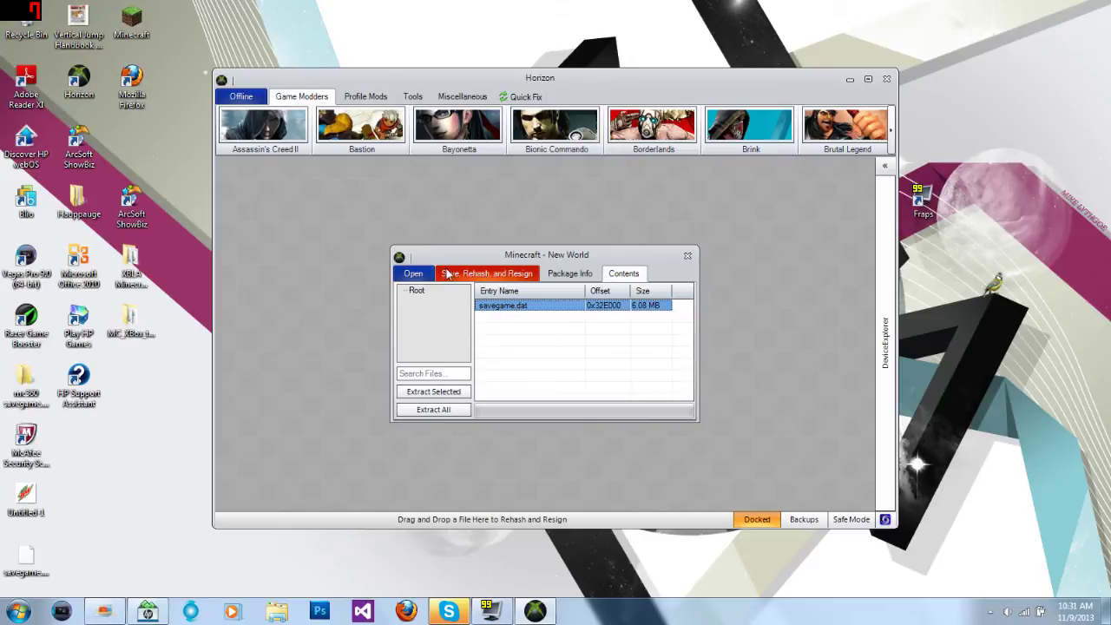
# Save, rehash and resign the Minecraft New World package to the device
pyautogui.click(437, 274)
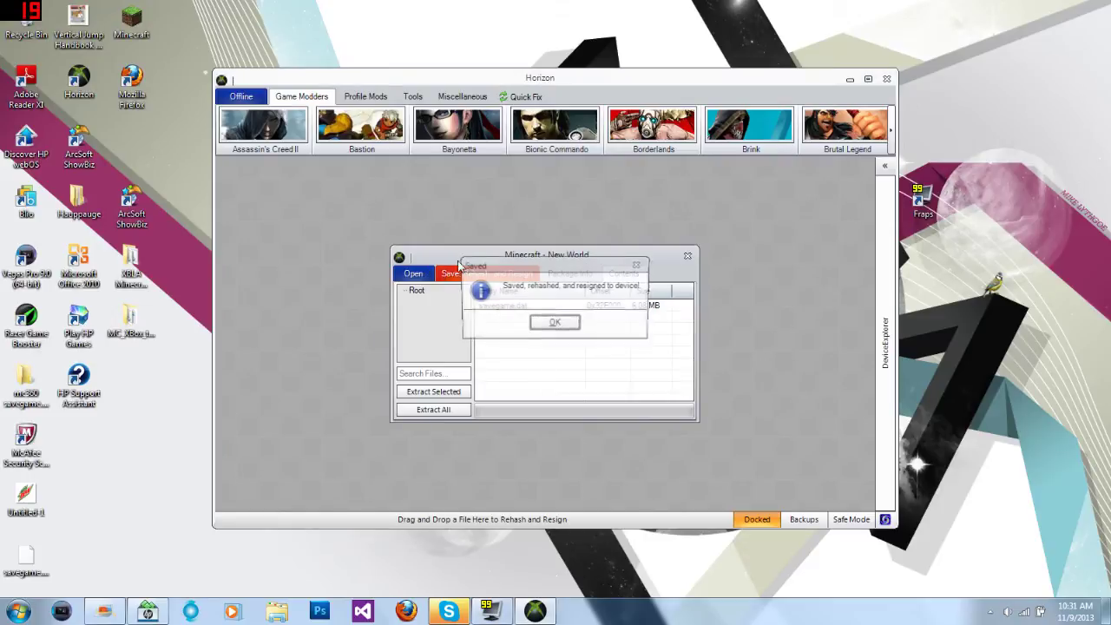
pyautogui.click(555, 323)
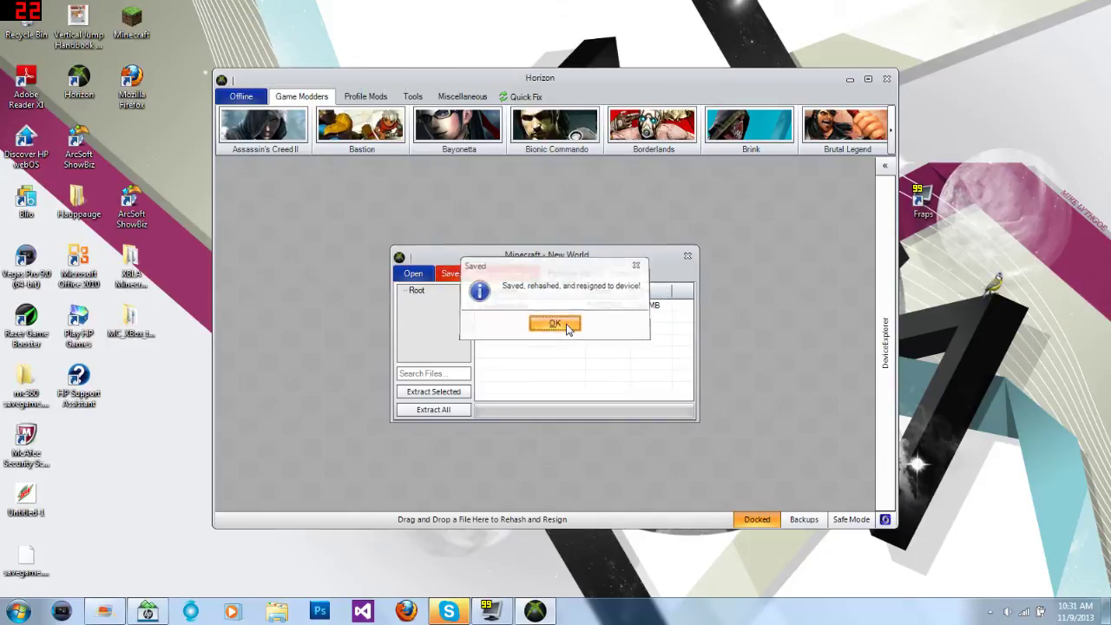
pyautogui.click(567, 323)
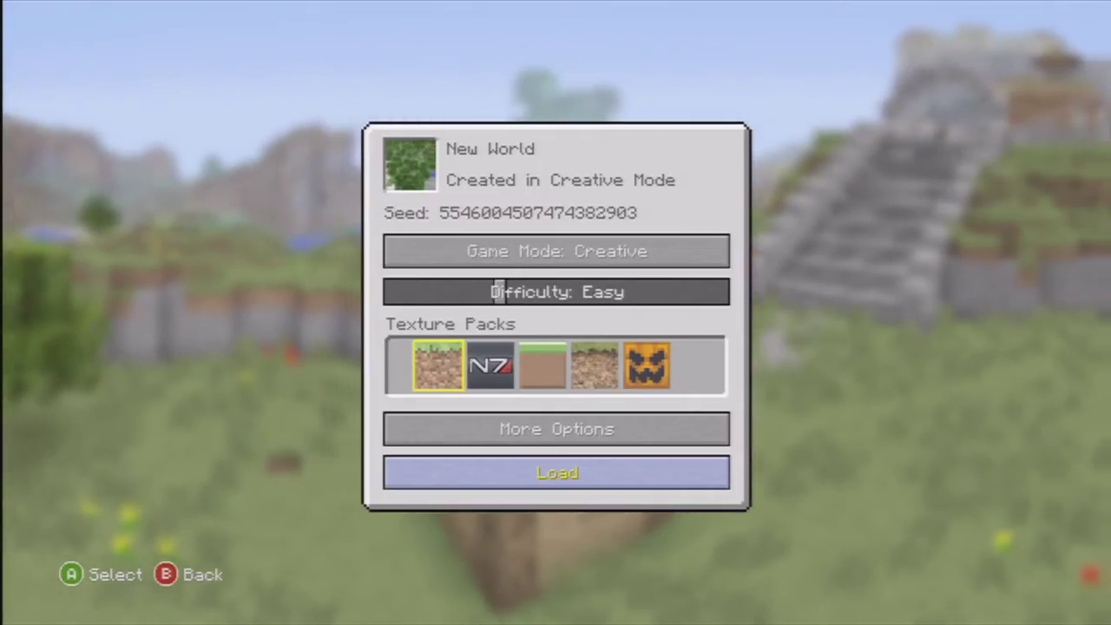
# Switch to Minecraft on the Xbox 360 and load the saved world New World
pyautogui.press('Up')
pyautogui.press('Up')
pyautogui.press('Up')
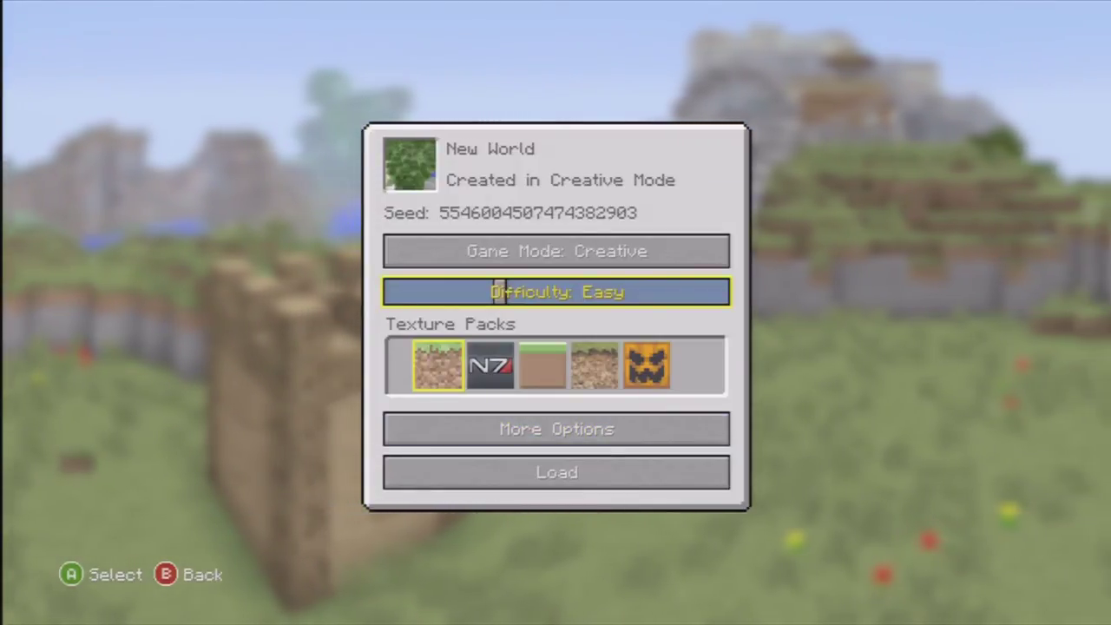
pyautogui.press('Down')
pyautogui.press('Down')
pyautogui.press('Down')
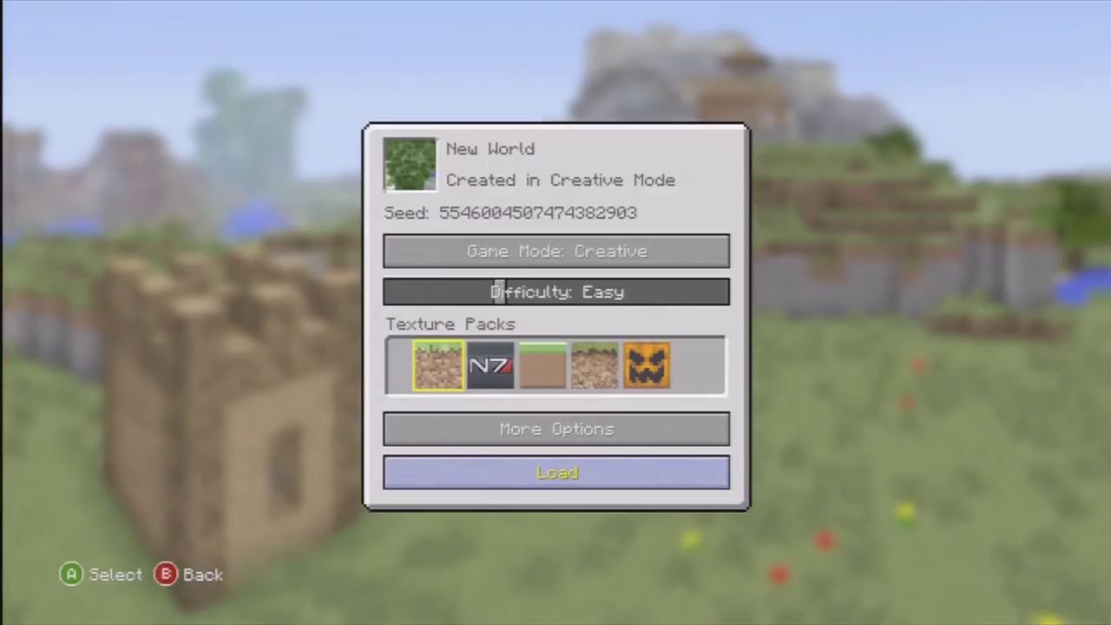
pyautogui.press('Return')
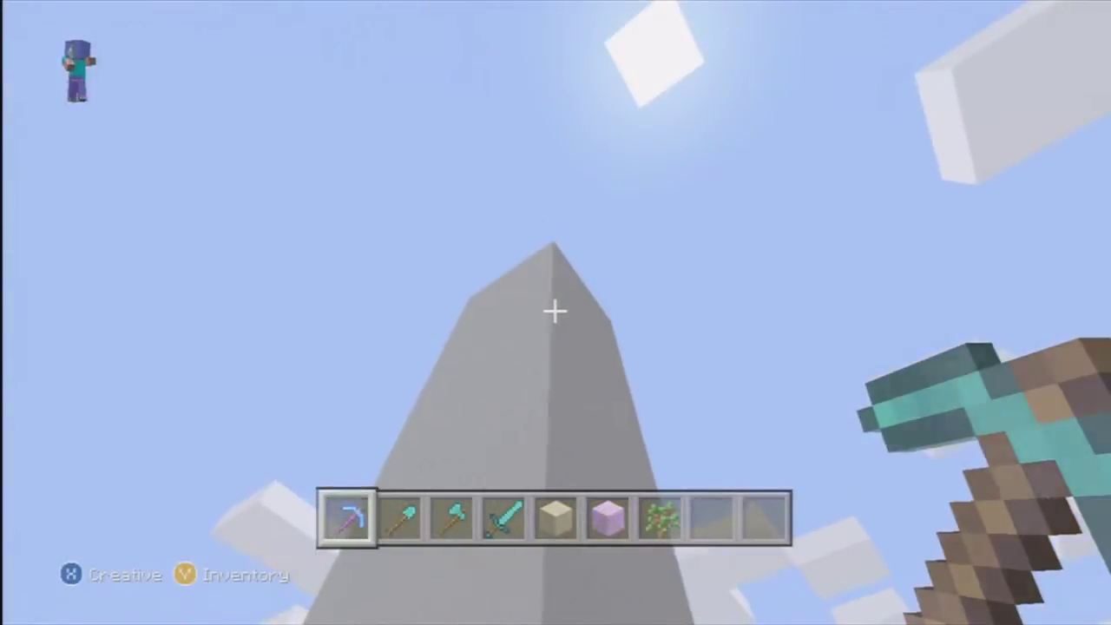
# Open the player's inventory and inspect the enchantments on the diamond pickaxe in the first hotbar slot
pyautogui.press('e')
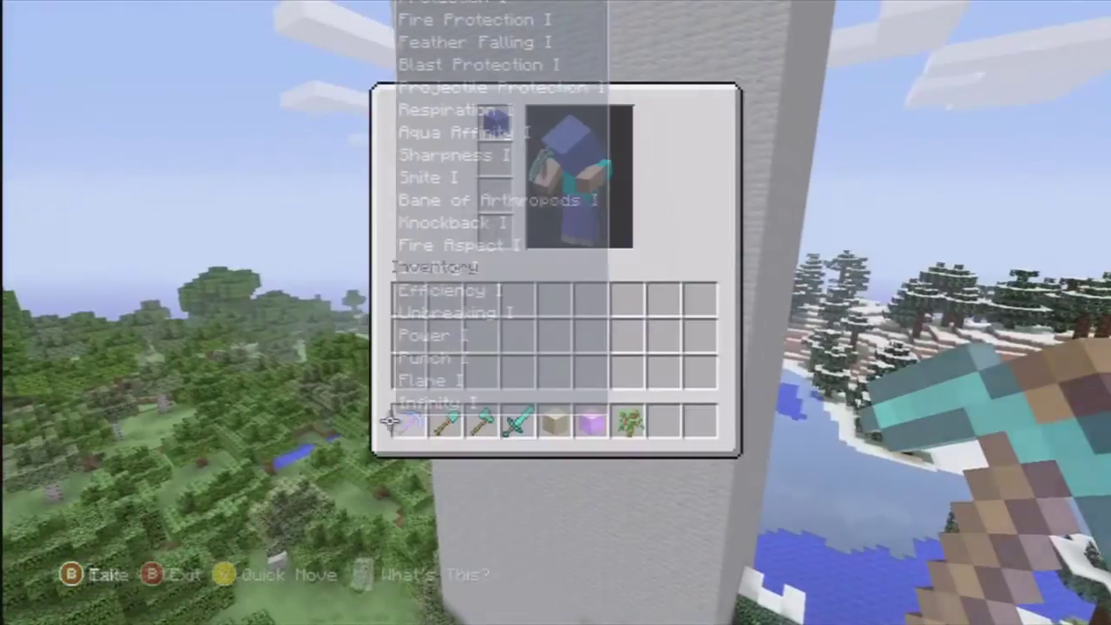
pyautogui.moveTo(410, 422)
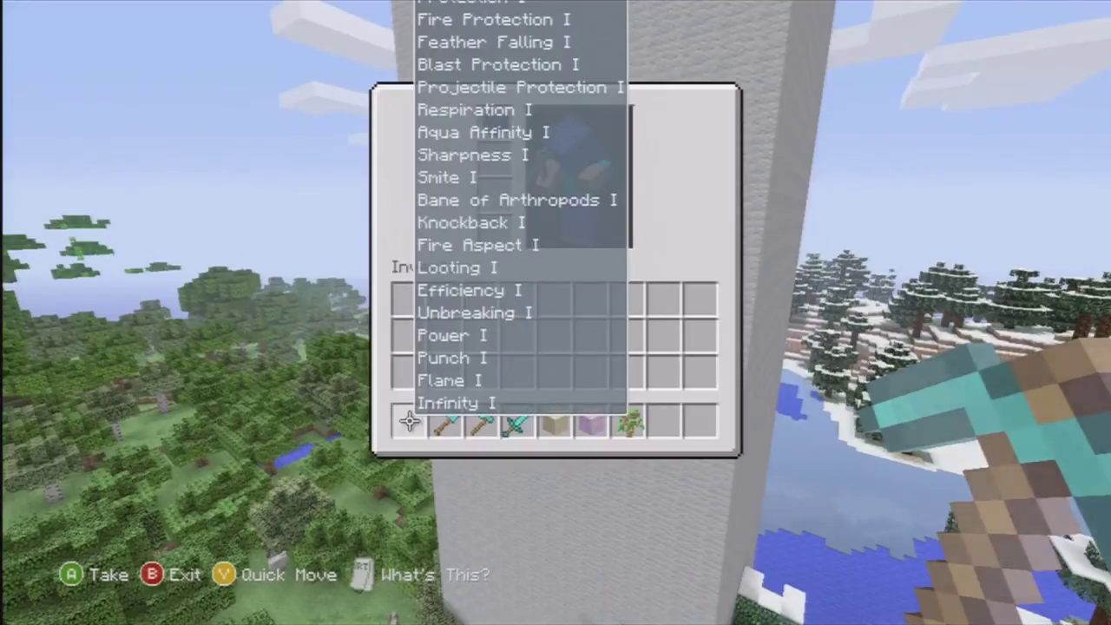